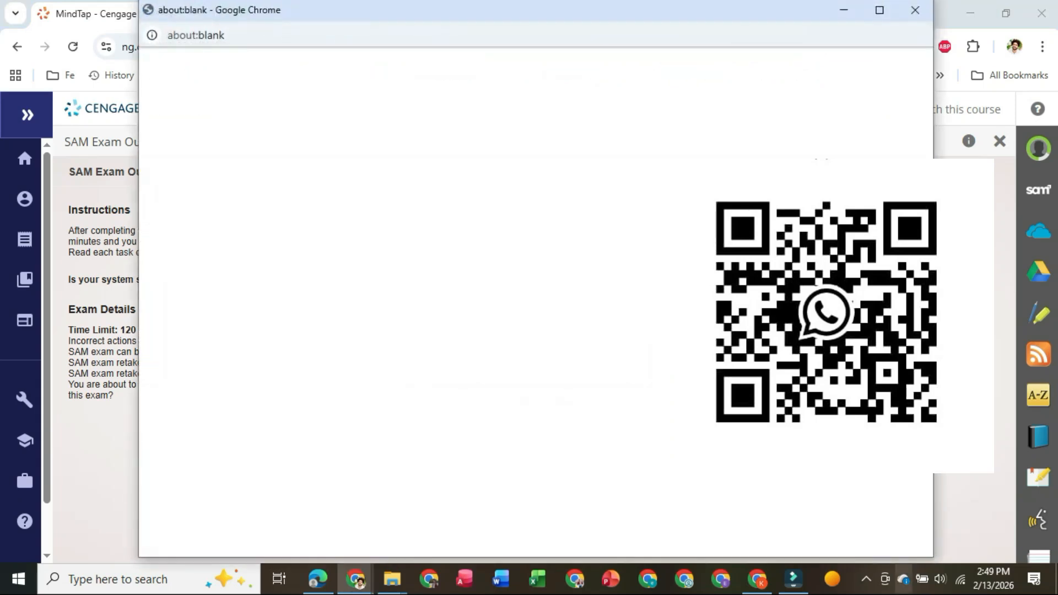
- Change the status of the "New workshop leaders orientation" appointment to Tentative, then save and close it
{"action": "left_click", "coordinate": [866, 579]}
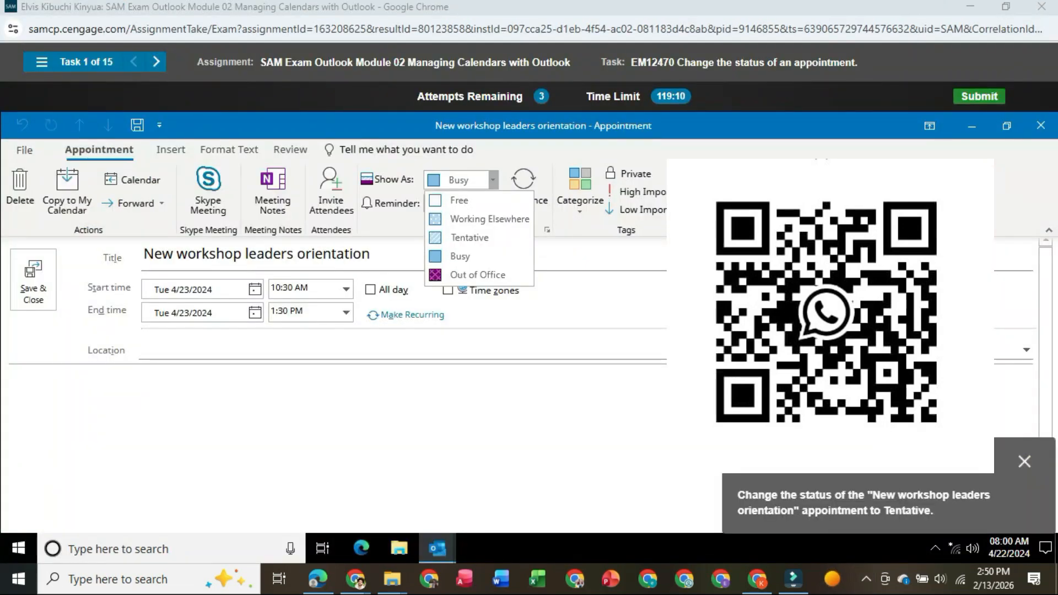
{"action": "left_click", "coordinate": [141, 351]}
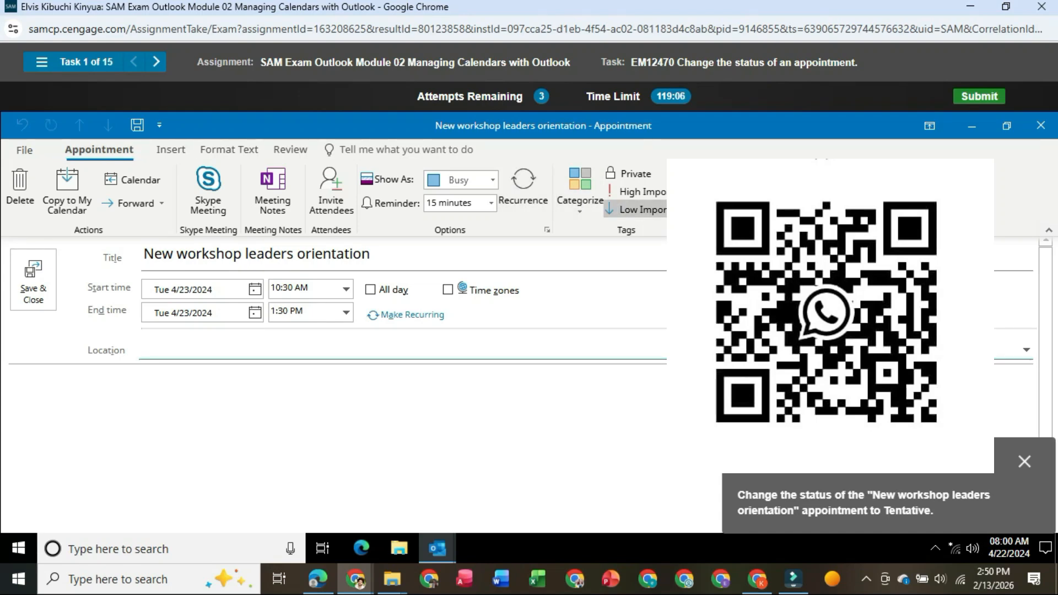
{"action": "left_click", "coordinate": [493, 180]}
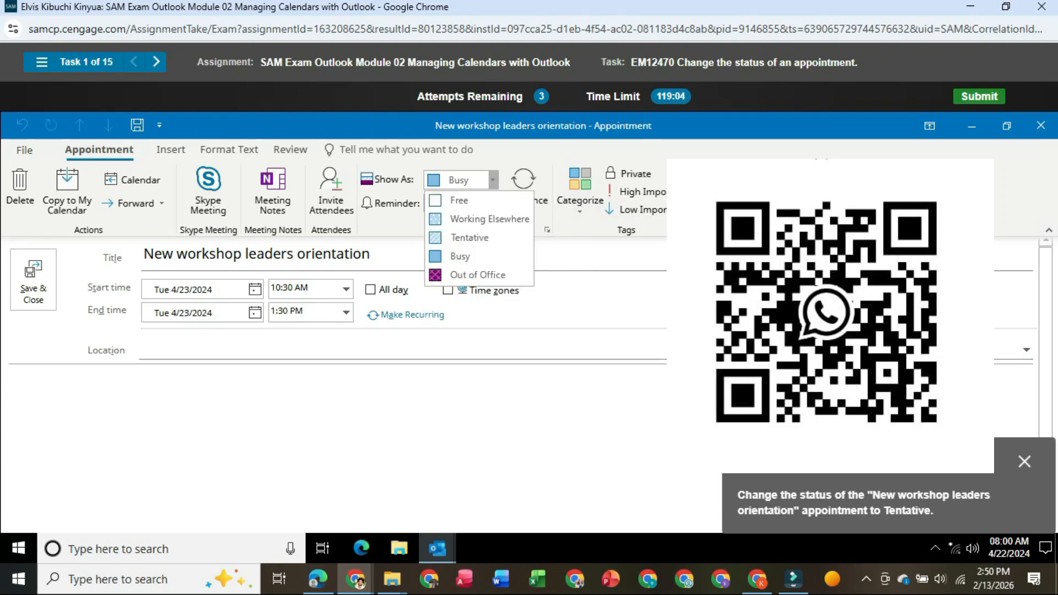
{"action": "left_click", "coordinate": [470, 237]}
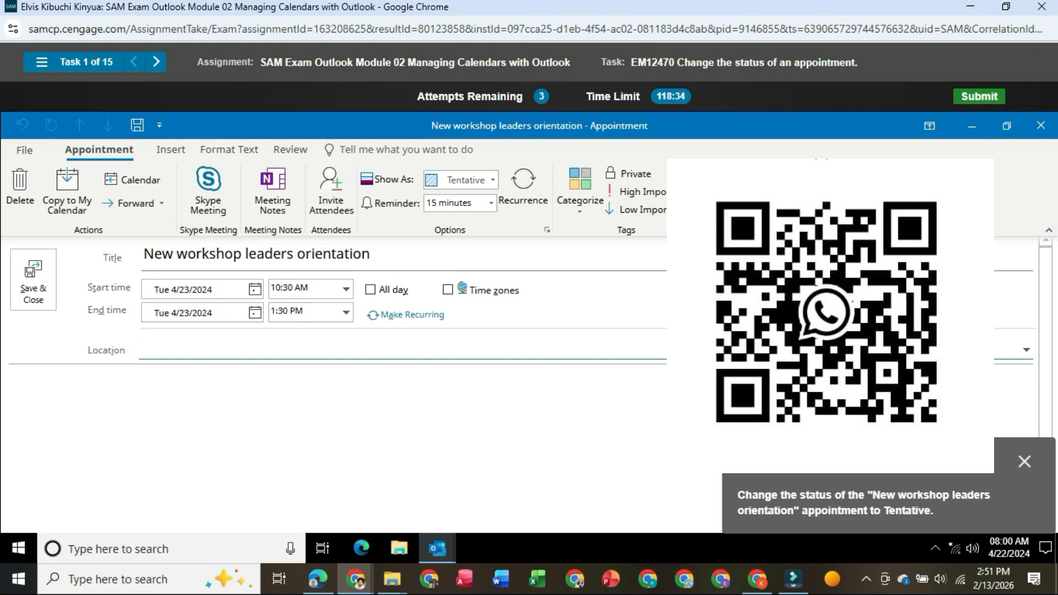
{"action": "left_click", "coordinate": [33, 280]}
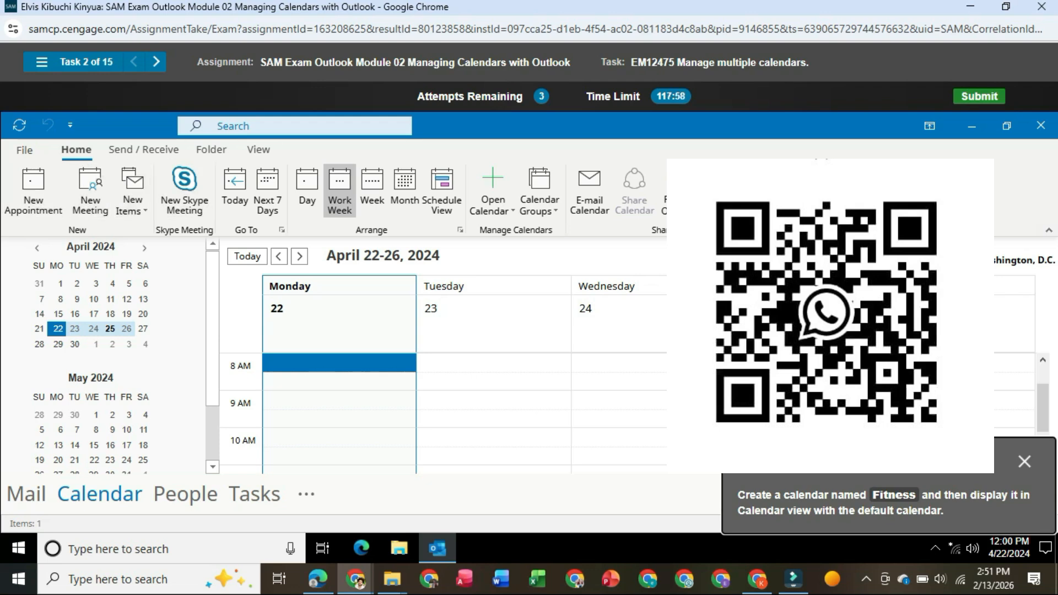
- Create a calendar named Fitness inside the Calendar folder and display it together with the default calendar
{"action": "left_click", "coordinate": [211, 149]}
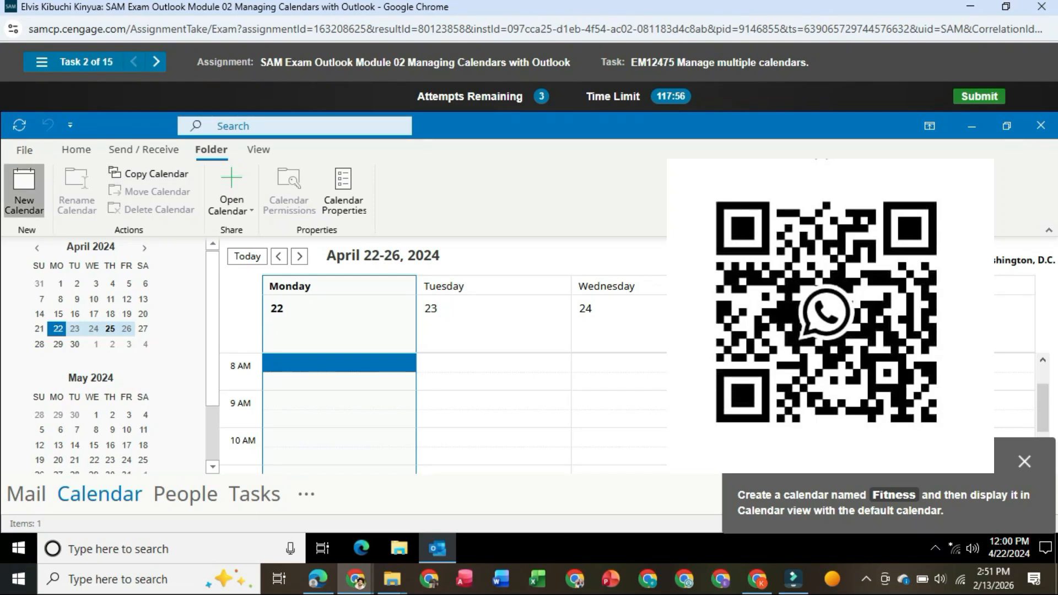
{"action": "left_click", "coordinate": [24, 190]}
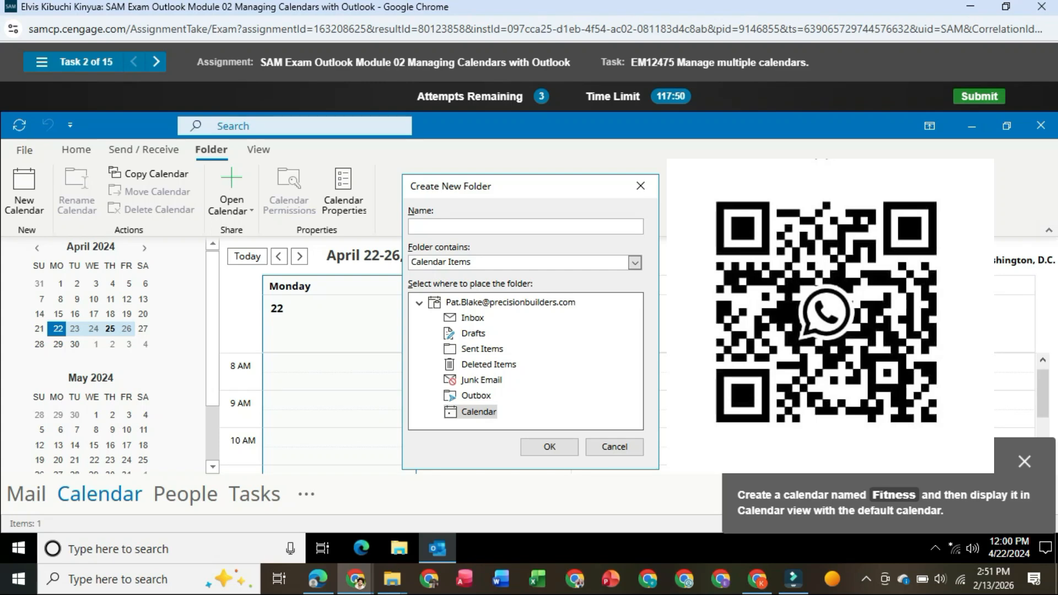
{"action": "type", "text": "f"}
{"action": "key", "text": "BackSpace"}
{"action": "type", "text": "Fitness"}
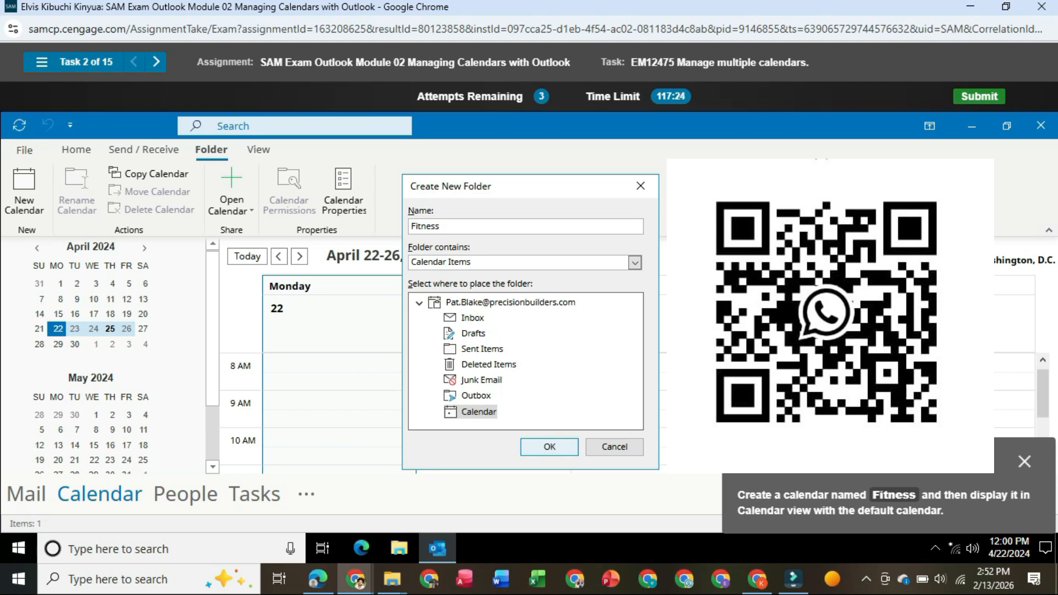
{"action": "left_click", "coordinate": [550, 448]}
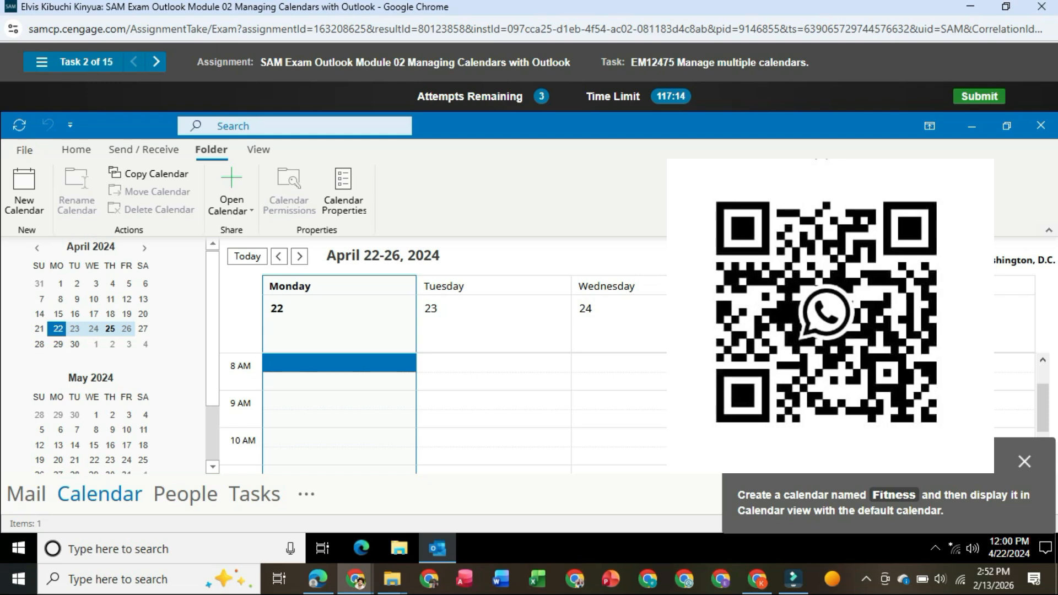
{"action": "scroll", "coordinate": [111, 358], "scroll_direction": "down", "scroll_amount": 3}
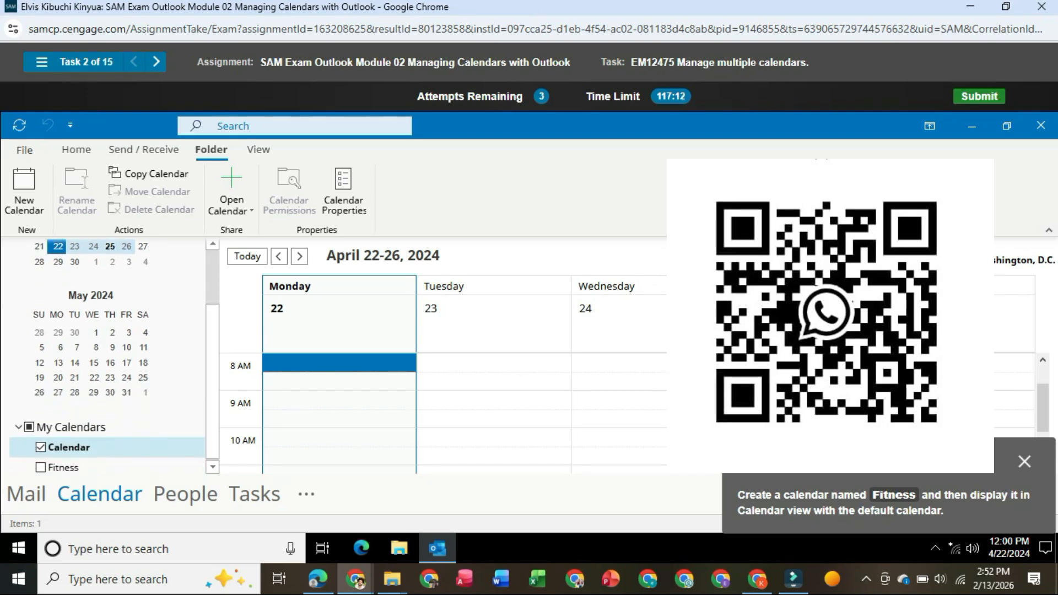
{"action": "left_click", "coordinate": [40, 467]}
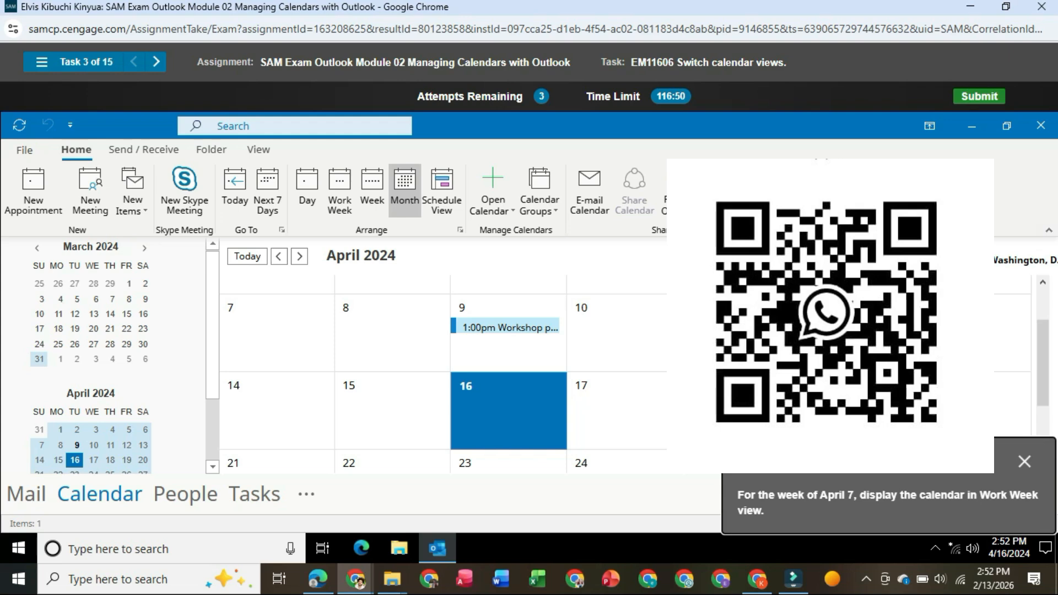
{"action": "left_click", "coordinate": [276, 333]}
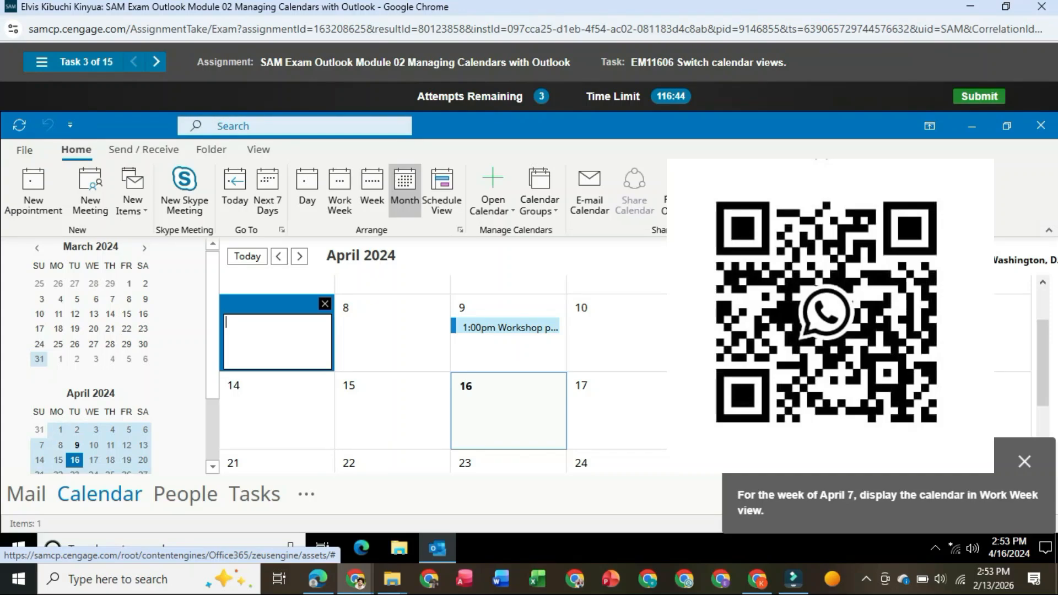
{"action": "left_click", "coordinate": [41, 446]}
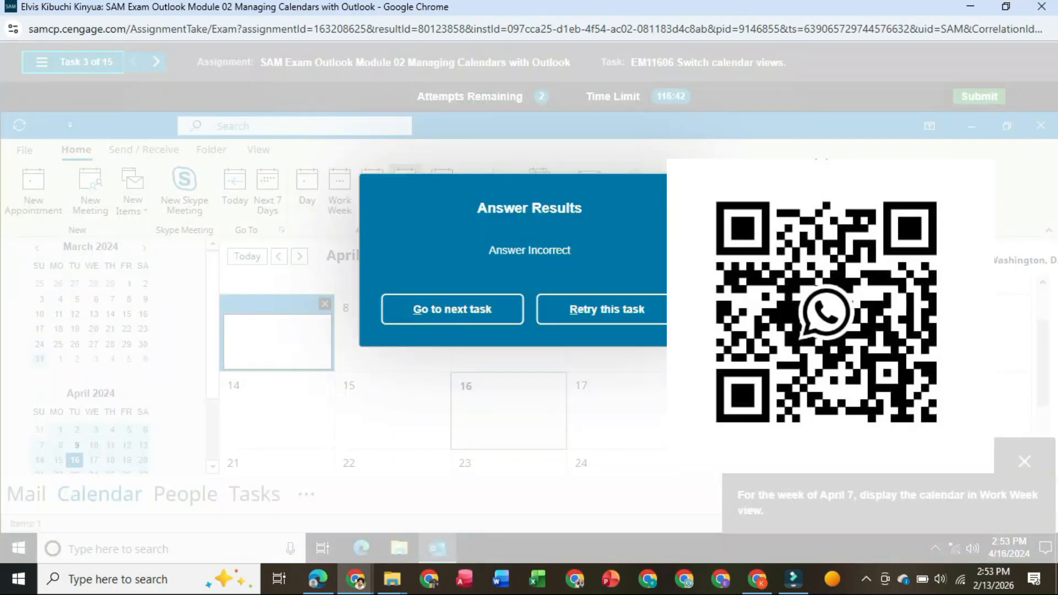
{"action": "left_click", "coordinate": [607, 309]}
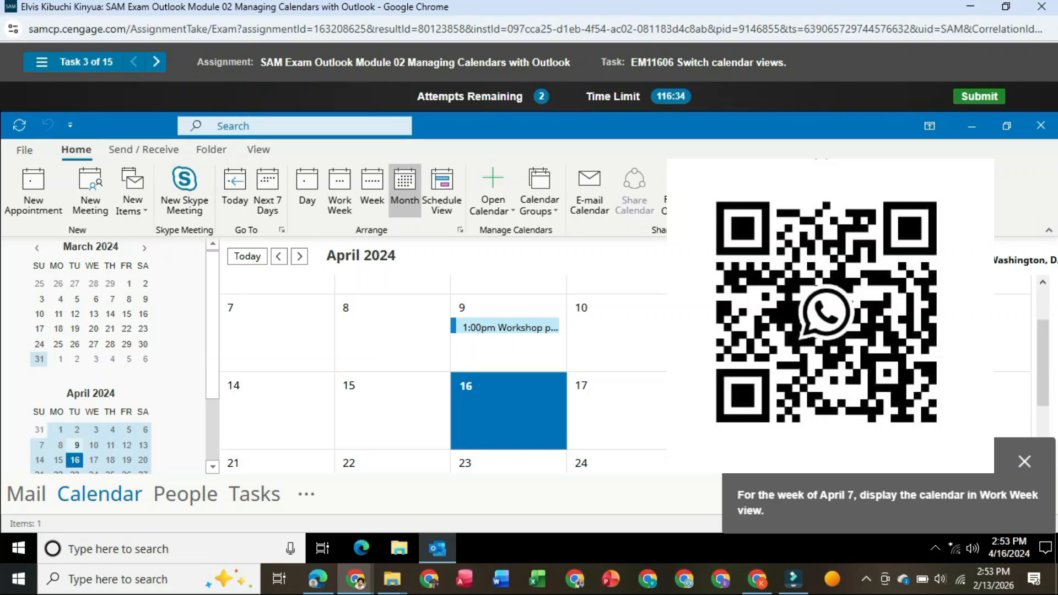
- Select April 7, 2024 in the month calendar and display its week in Work Week view
{"action": "scroll", "coordinate": [90, 386], "scroll_direction": "down", "scroll_amount": 1}
{"action": "scroll", "coordinate": [91, 386], "scroll_direction": "down", "scroll_amount": 1}
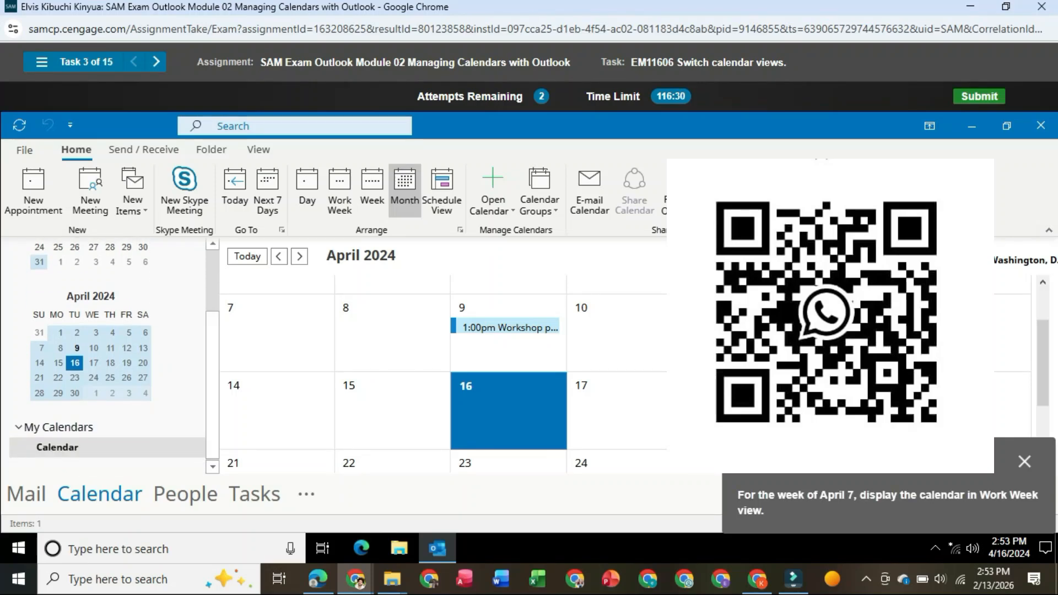
{"action": "left_click", "coordinate": [278, 336]}
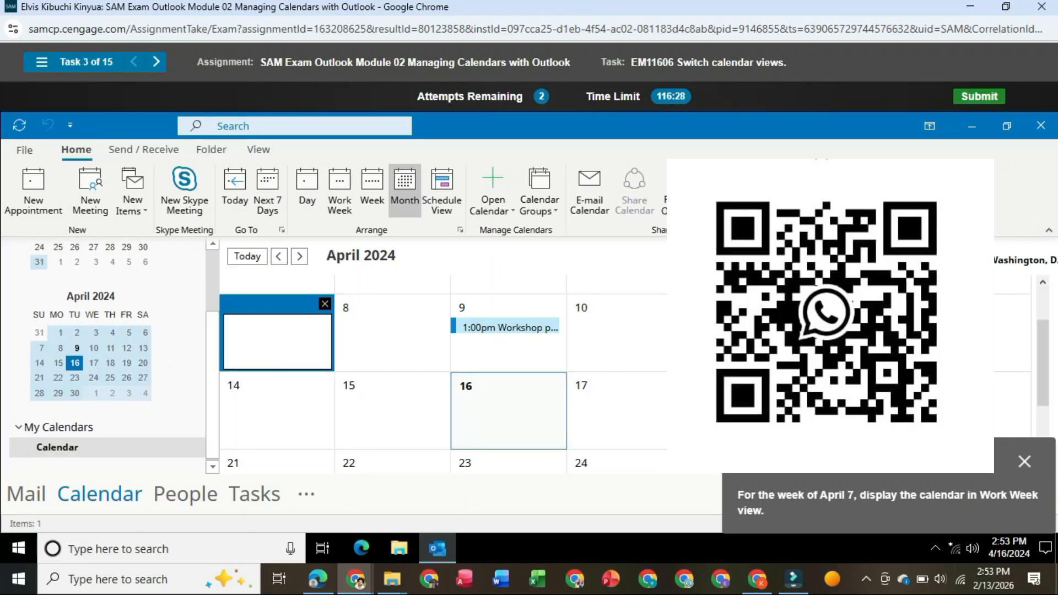
{"action": "left_click", "coordinate": [340, 191]}
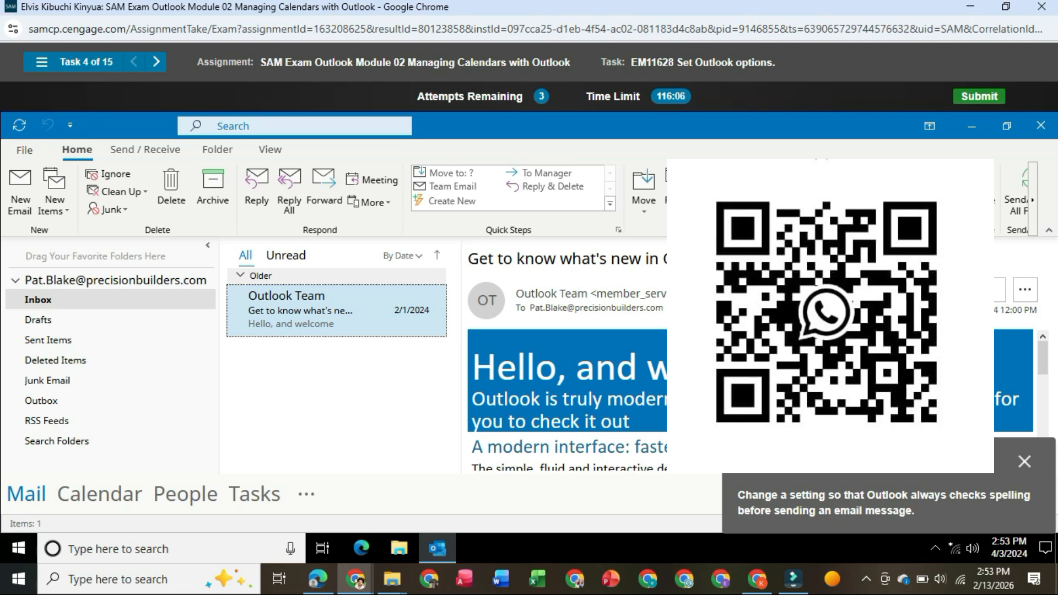
- Turn on the mail option to always check spelling before sending and apply the options
{"action": "left_click", "coordinate": [25, 150]}
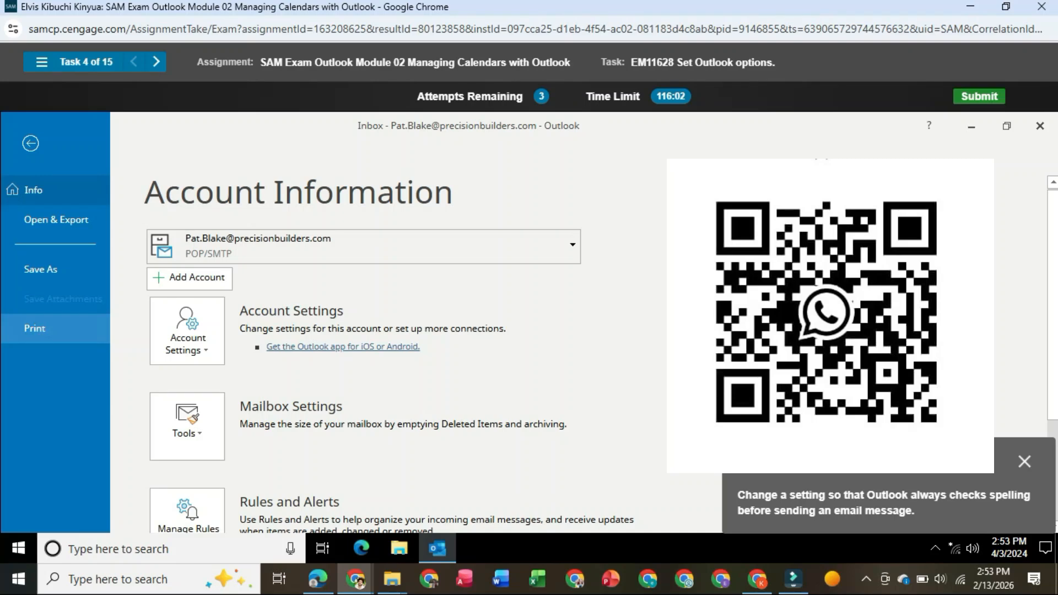
{"action": "scroll", "coordinate": [56, 386], "scroll_direction": "down", "scroll_amount": 3}
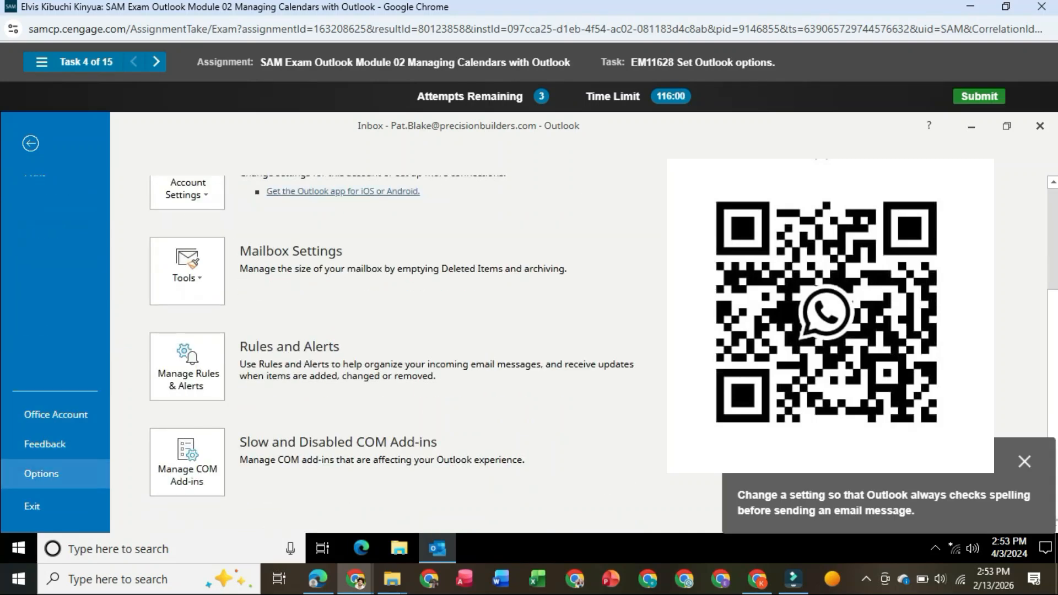
{"action": "left_click", "coordinate": [42, 474]}
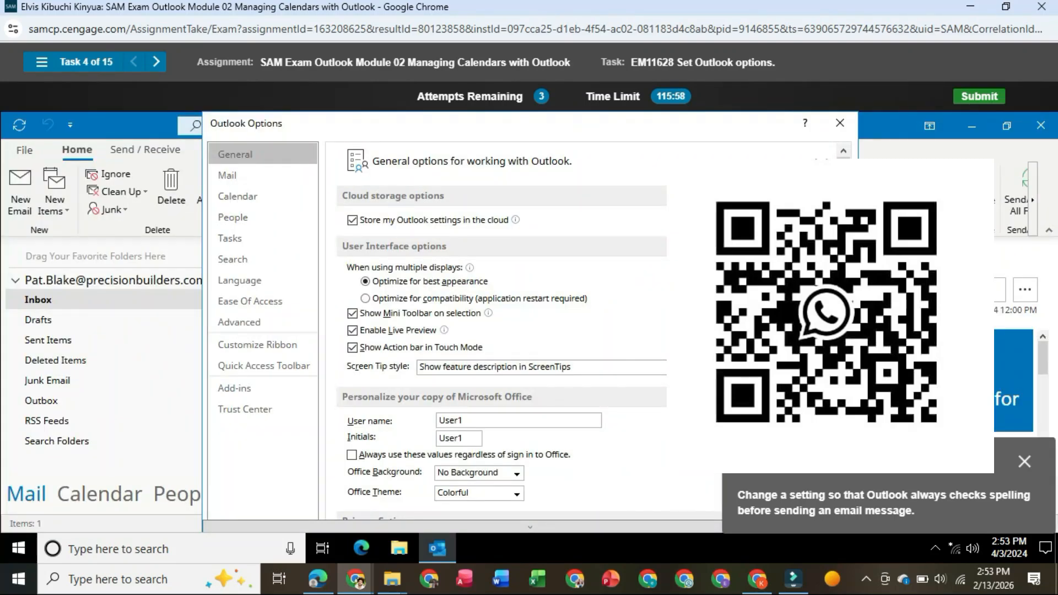
{"action": "left_click", "coordinate": [228, 175]}
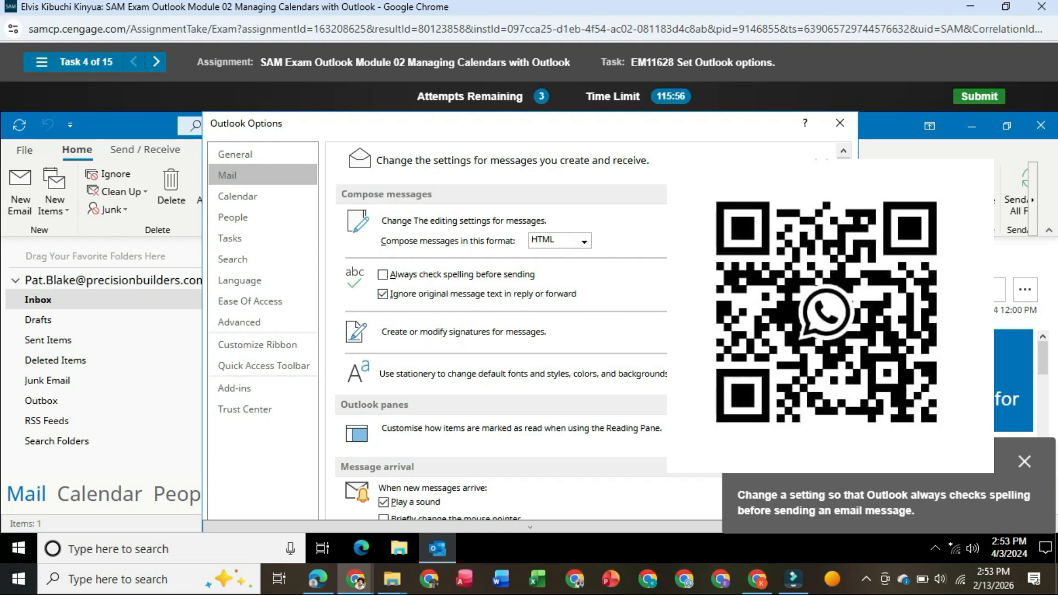
{"action": "left_click", "coordinate": [383, 275]}
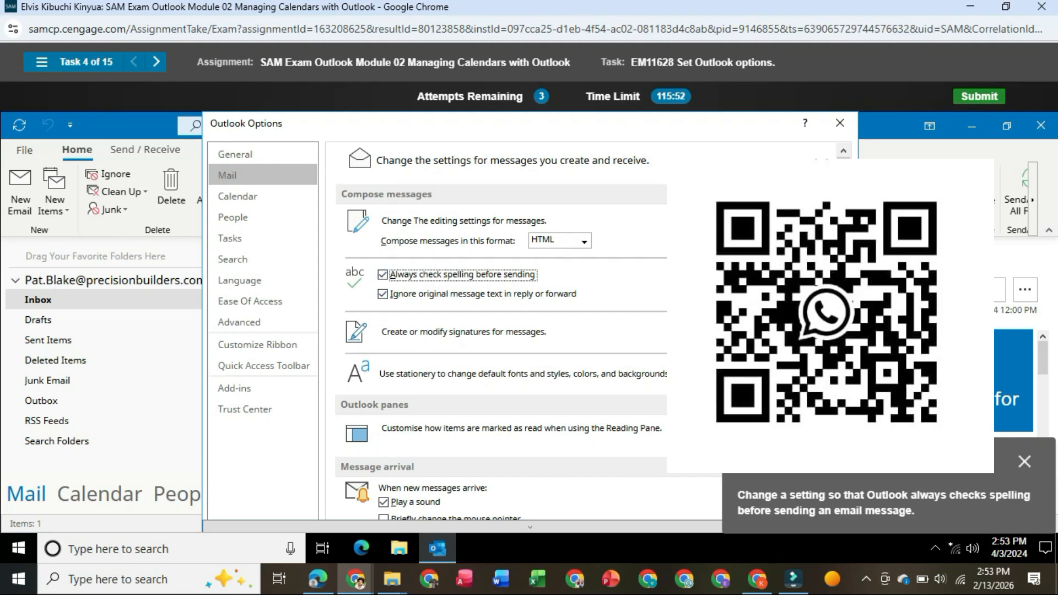
{"action": "scroll", "coordinate": [529, 331], "scroll_direction": "down", "scroll_amount": 3}
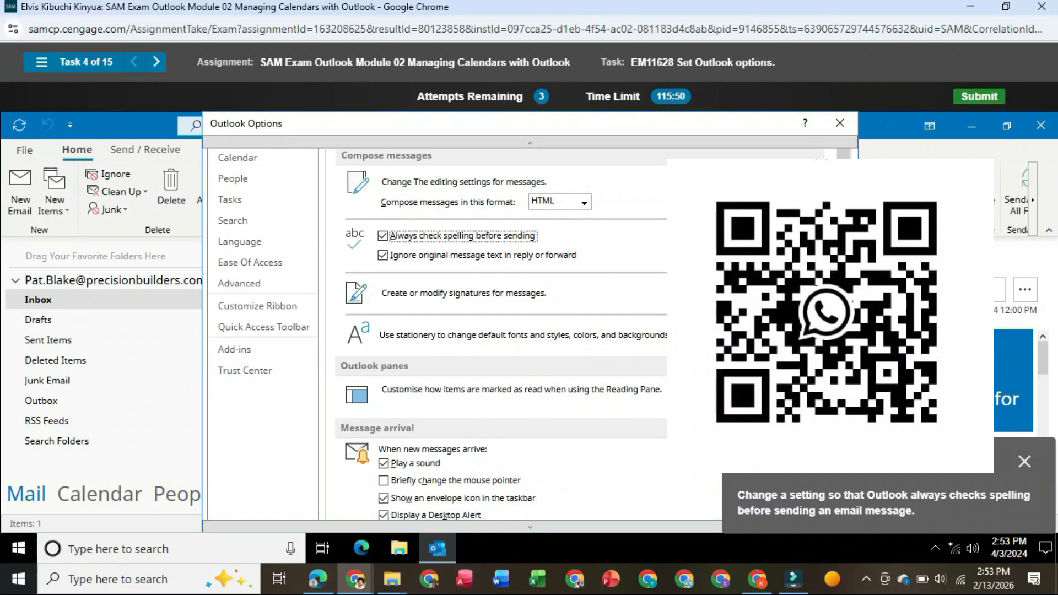
{"action": "scroll", "coordinate": [530, 331], "scroll_direction": "down", "scroll_amount": 2}
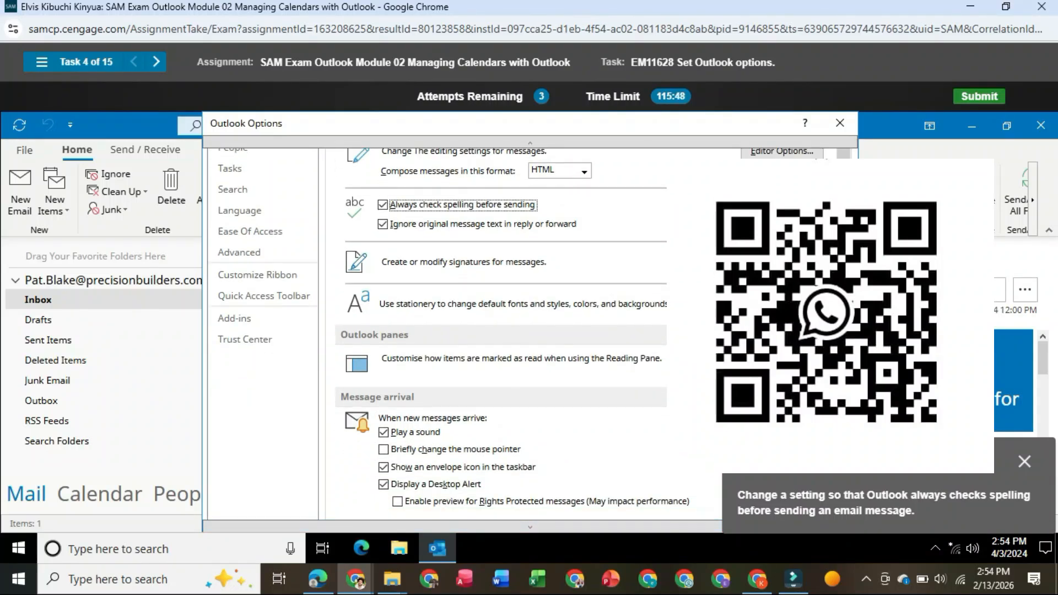
{"action": "scroll", "coordinate": [529, 330], "scroll_direction": "down", "scroll_amount": 3}
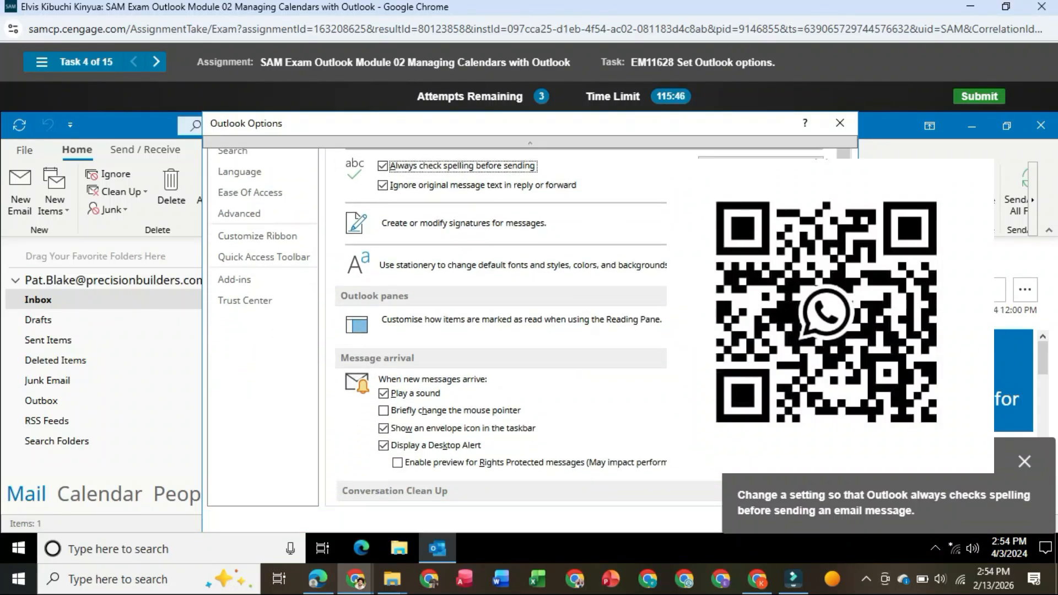
{"action": "left_click_drag", "start_coordinate": [887, 463], "coordinate": [882, 318]}
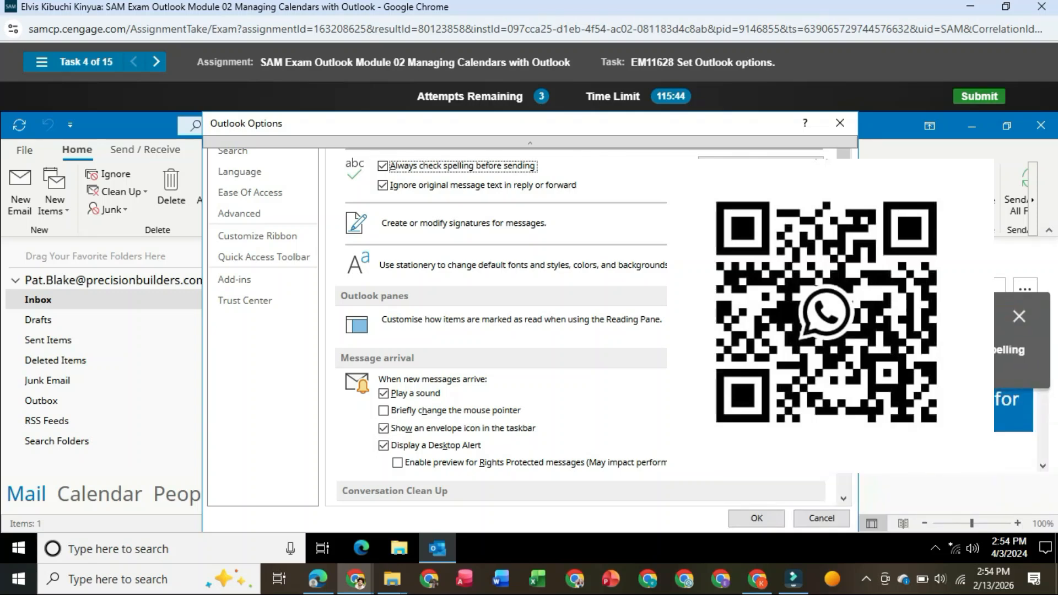
{"action": "left_click", "coordinate": [756, 519]}
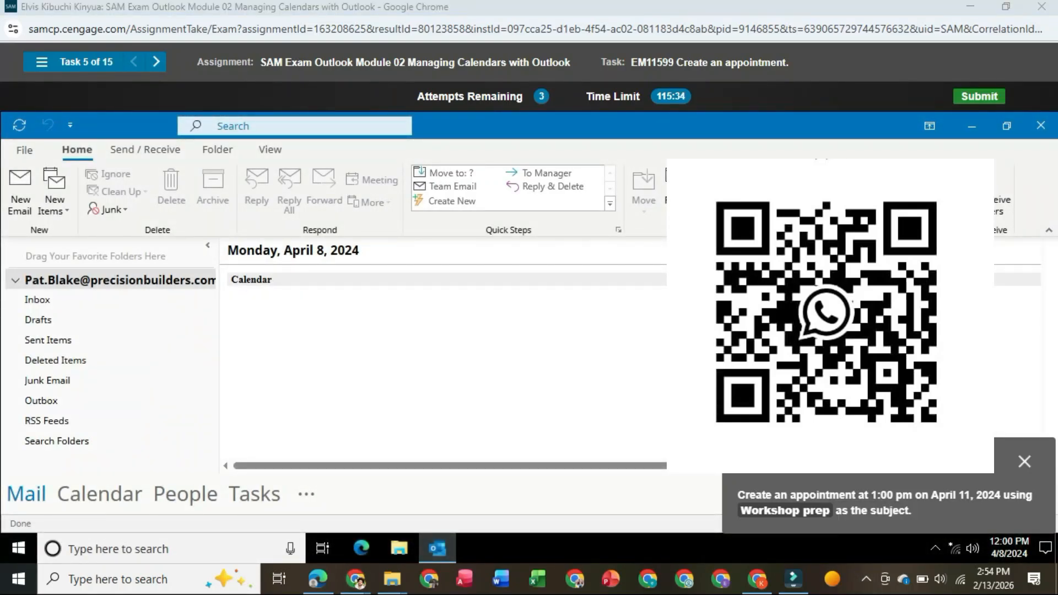
{"action": "mouse_move", "coordinate": [99, 494]}
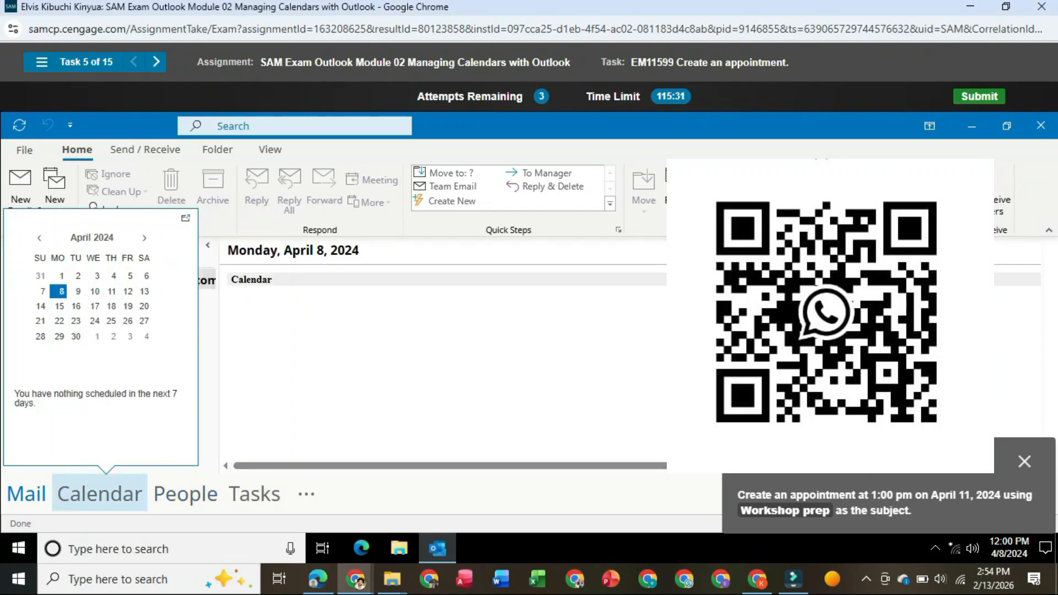
{"action": "left_click", "coordinate": [99, 494]}
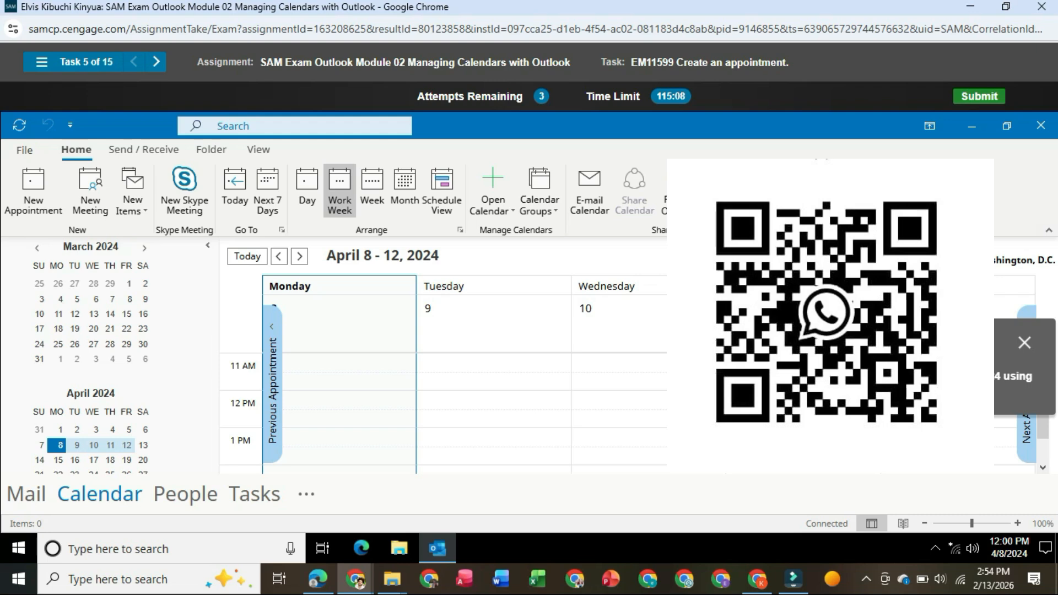
{"action": "left_click", "coordinate": [33, 190]}
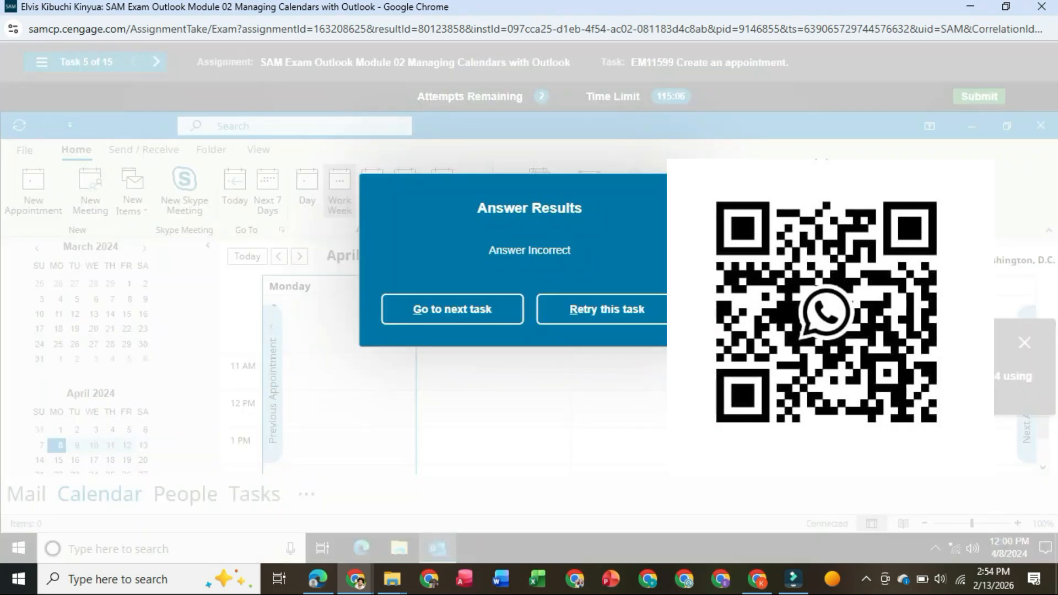
{"action": "left_click", "coordinate": [607, 309]}
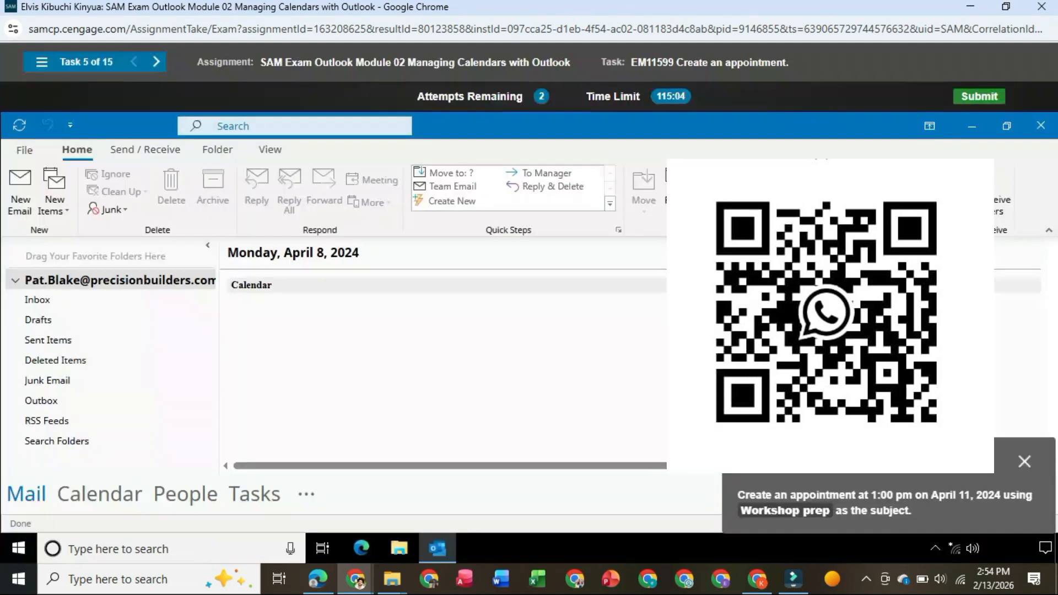
- Create an appointment titled "Workshop prep" in the calendar for 1:00 PM on April 11, 2024, then save and close it
{"action": "mouse_move", "coordinate": [99, 493]}
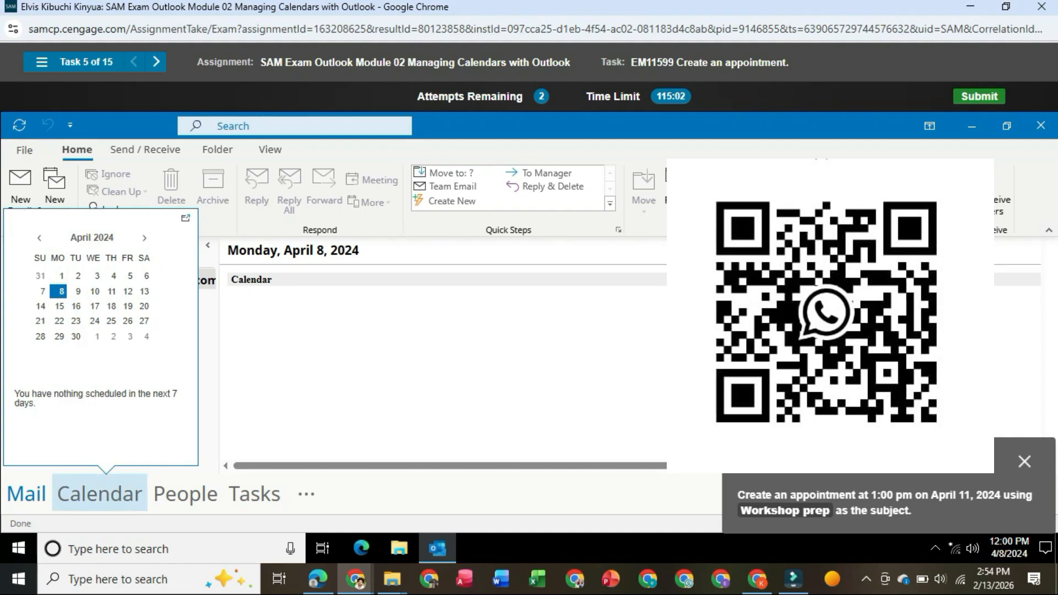
{"action": "left_click", "coordinate": [99, 494]}
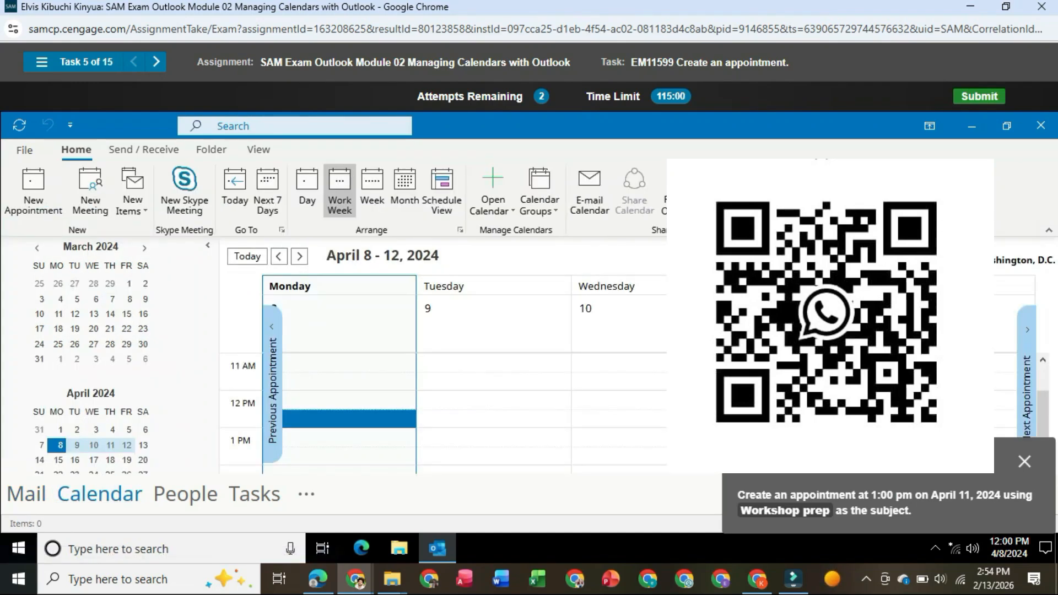
{"action": "left_click_drag", "start_coordinate": [882, 433], "coordinate": [847, 268]}
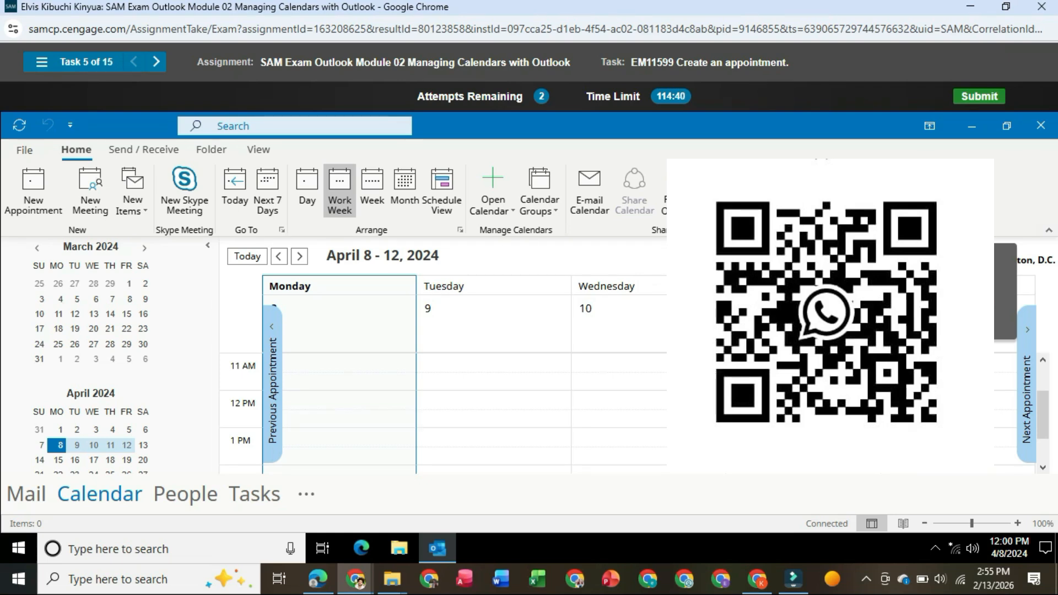
{"action": "left_click", "coordinate": [33, 190]}
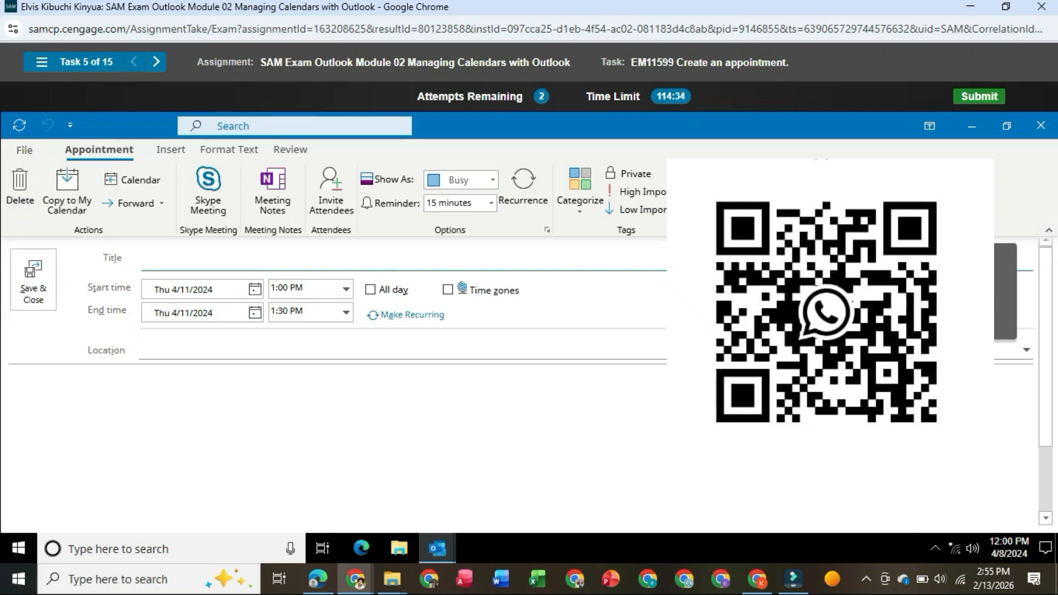
{"action": "type", "text": "Workshop"}
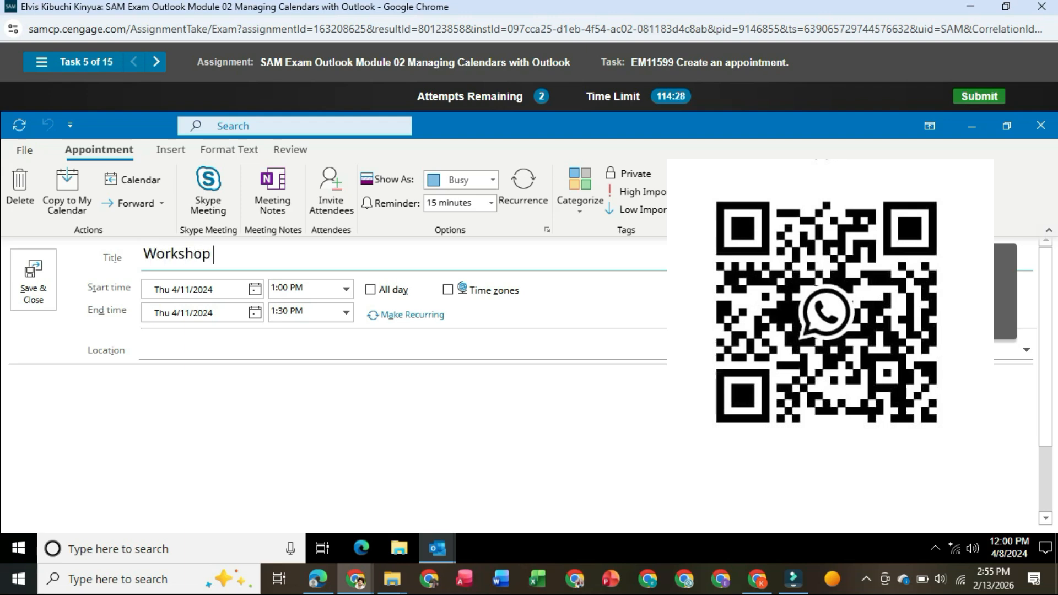
{"action": "type", "text": " prep"}
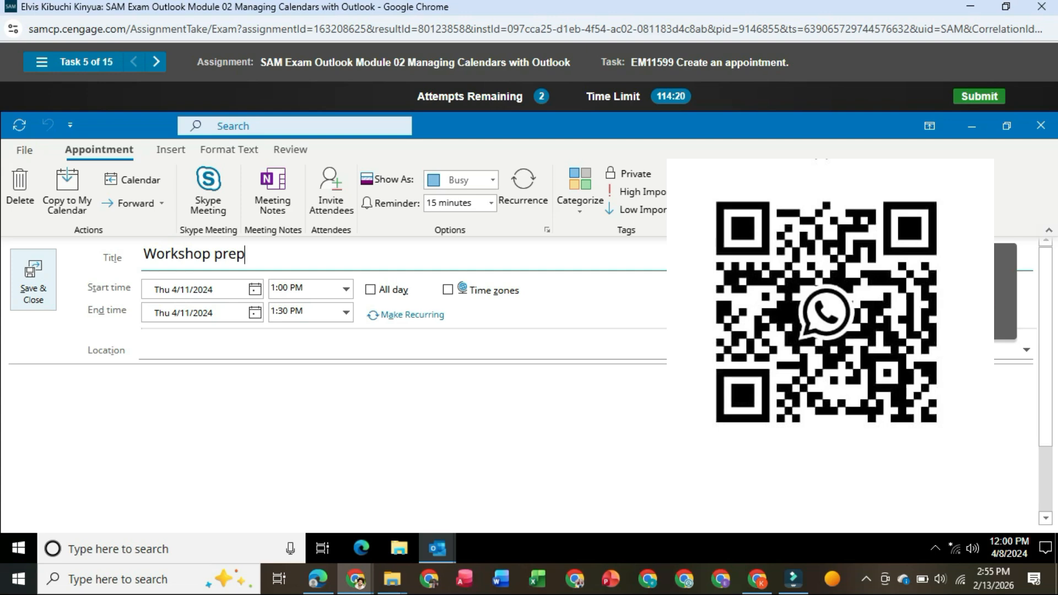
{"action": "left_click", "coordinate": [33, 279]}
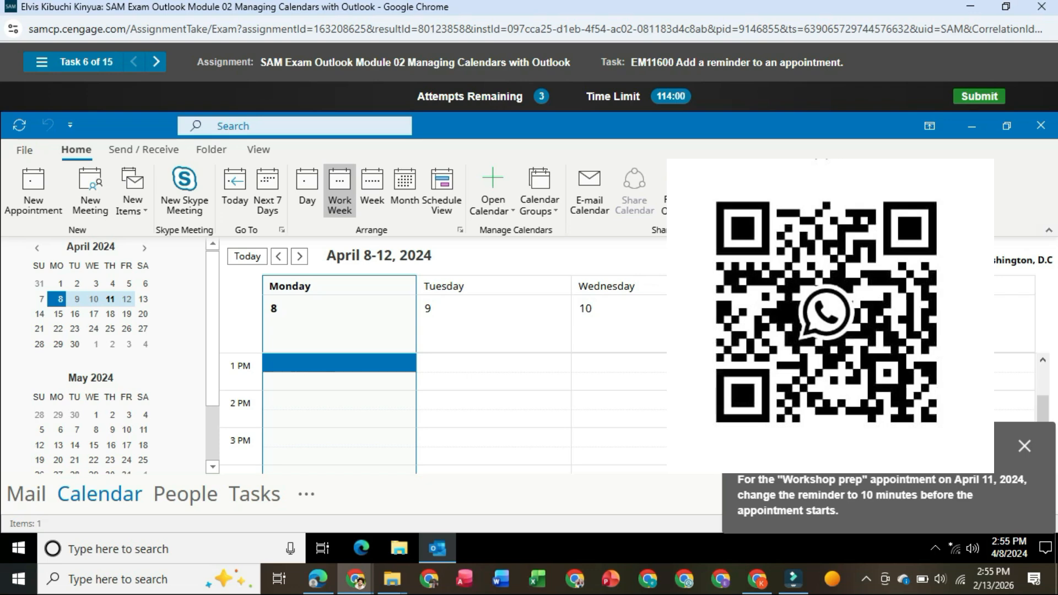
- Set the reminder of the April 11 "Workshop prep" appointment to 10 minutes, then save and close it
{"action": "mouse_move", "coordinate": [794, 364]}
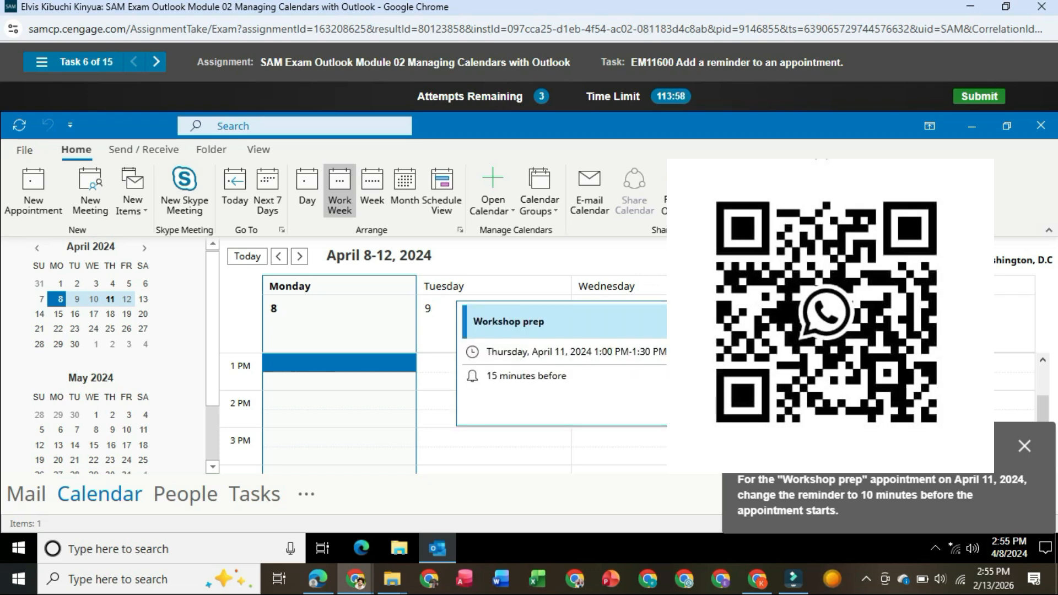
{"action": "double_click", "coordinate": [794, 364]}
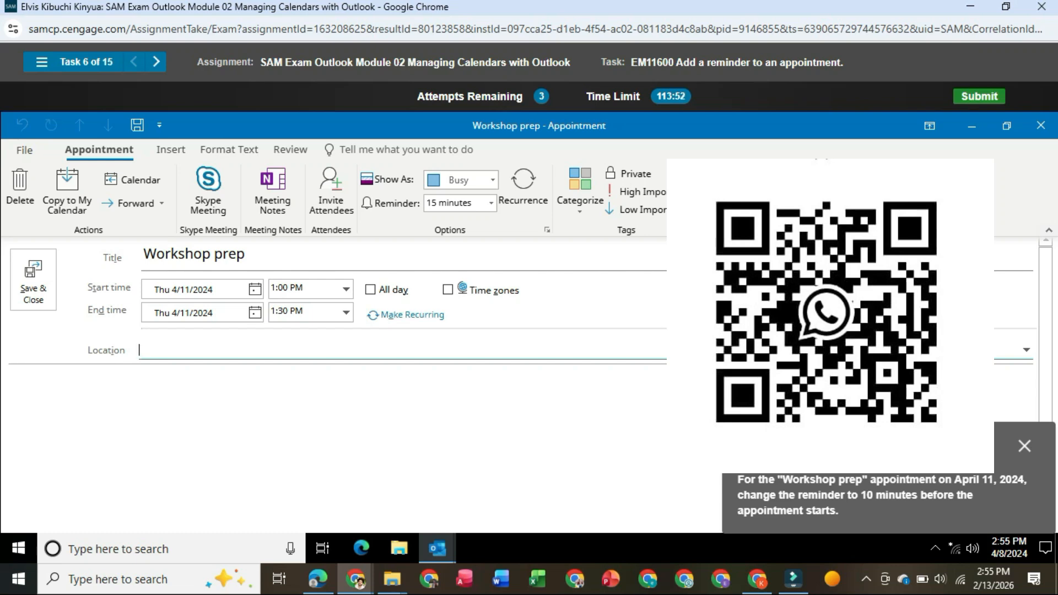
{"action": "left_click", "coordinate": [491, 202]}
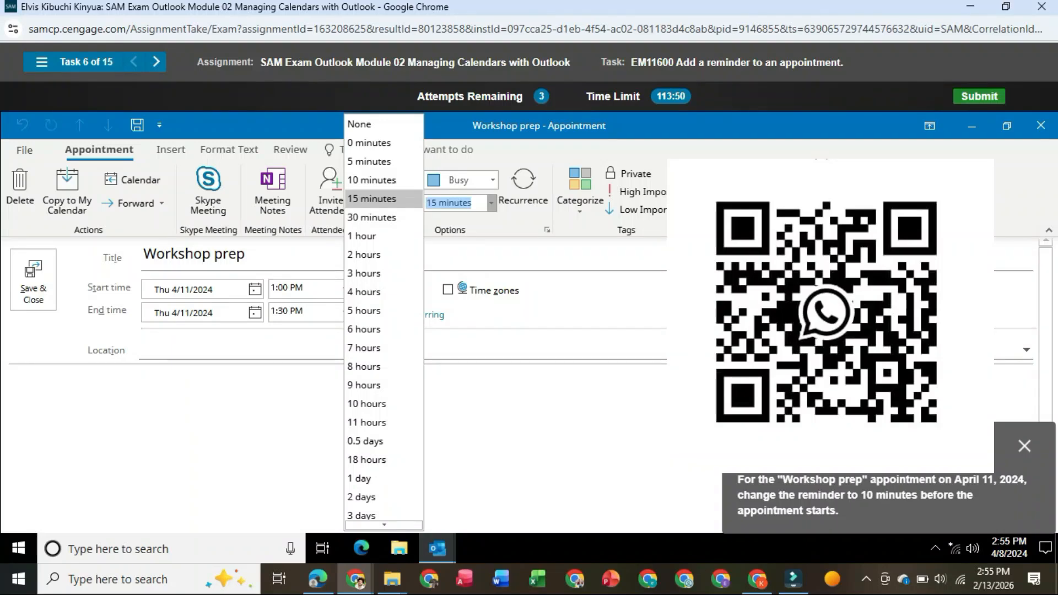
{"action": "key", "text": "Up"}
{"action": "key", "text": "Return"}
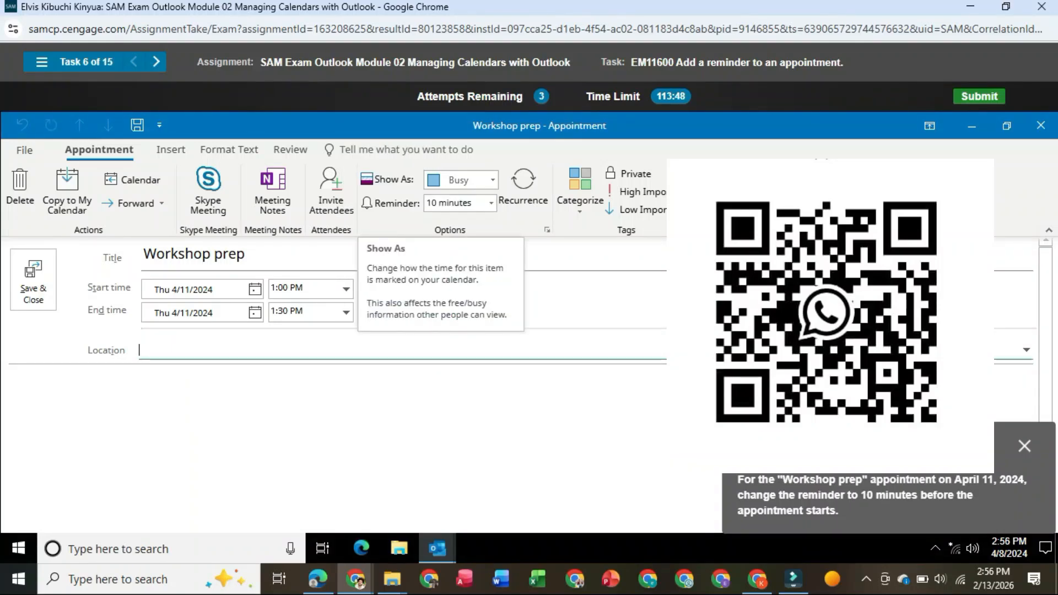
{"action": "left_click", "coordinate": [33, 280]}
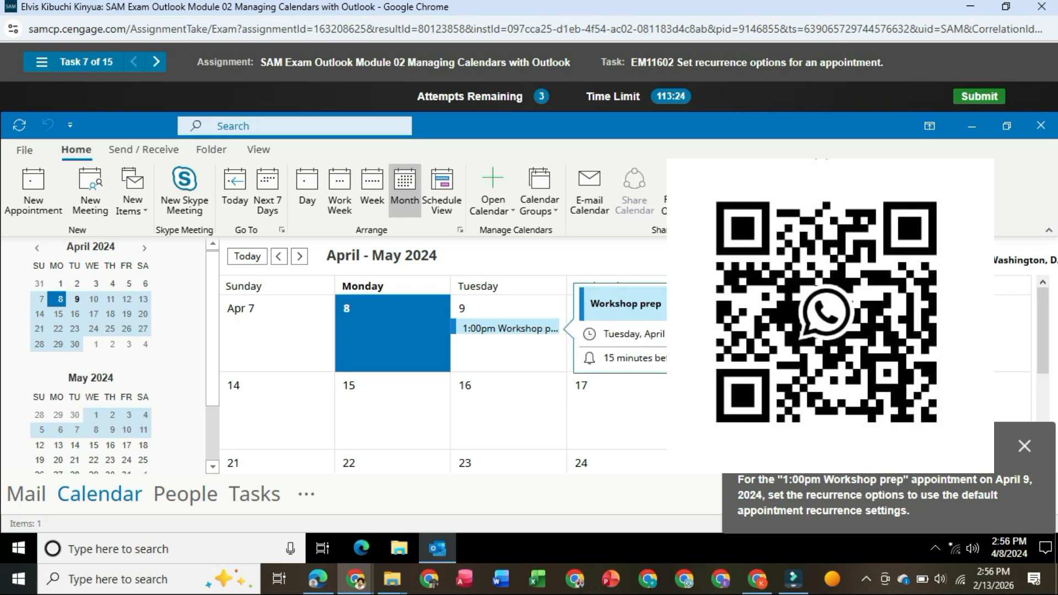
- Make the April 9 "Workshop prep" appointment recurring with the default recurrence settings, then save and close the series
{"action": "double_click", "coordinate": [508, 329]}
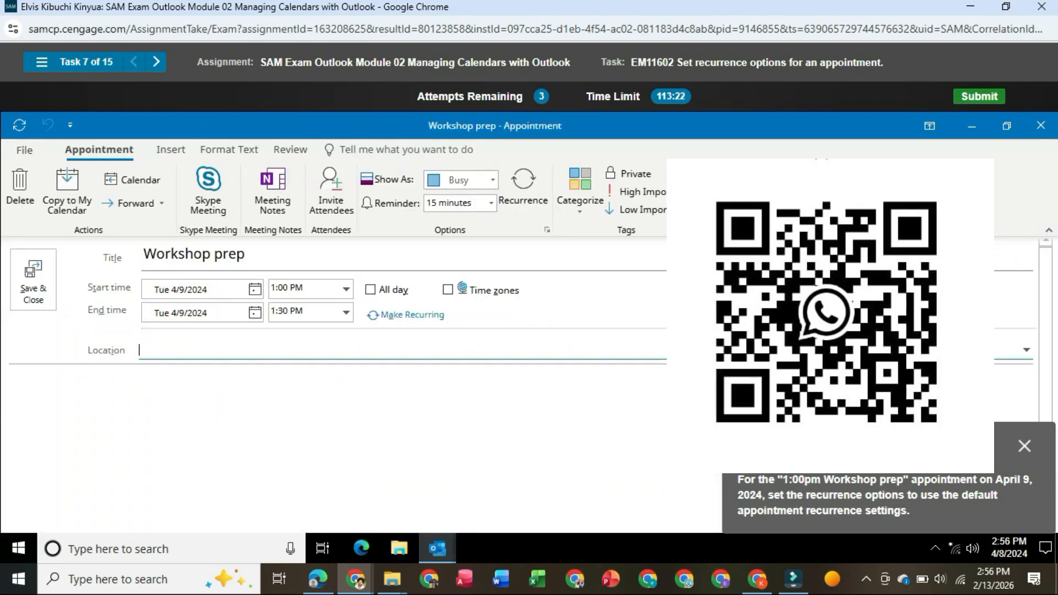
{"action": "left_click", "coordinate": [523, 188]}
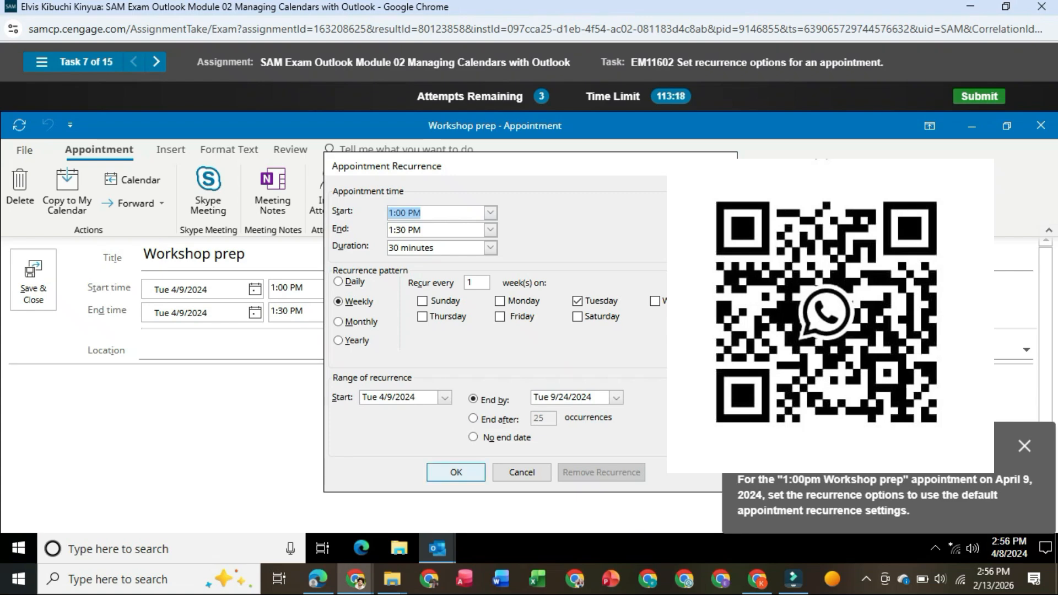
{"action": "left_click", "coordinate": [456, 472]}
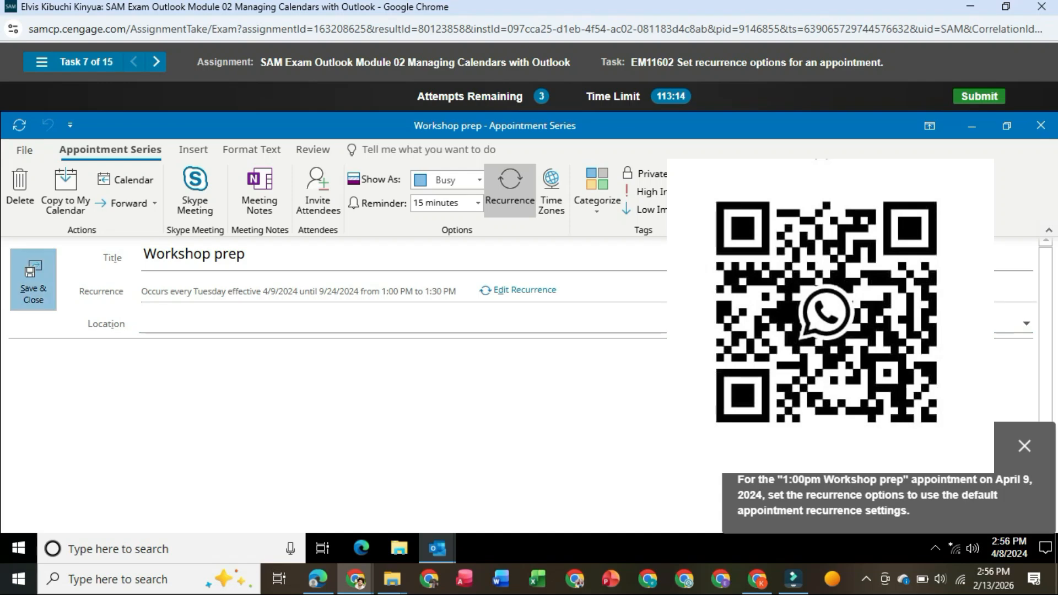
{"action": "left_click", "coordinate": [33, 280]}
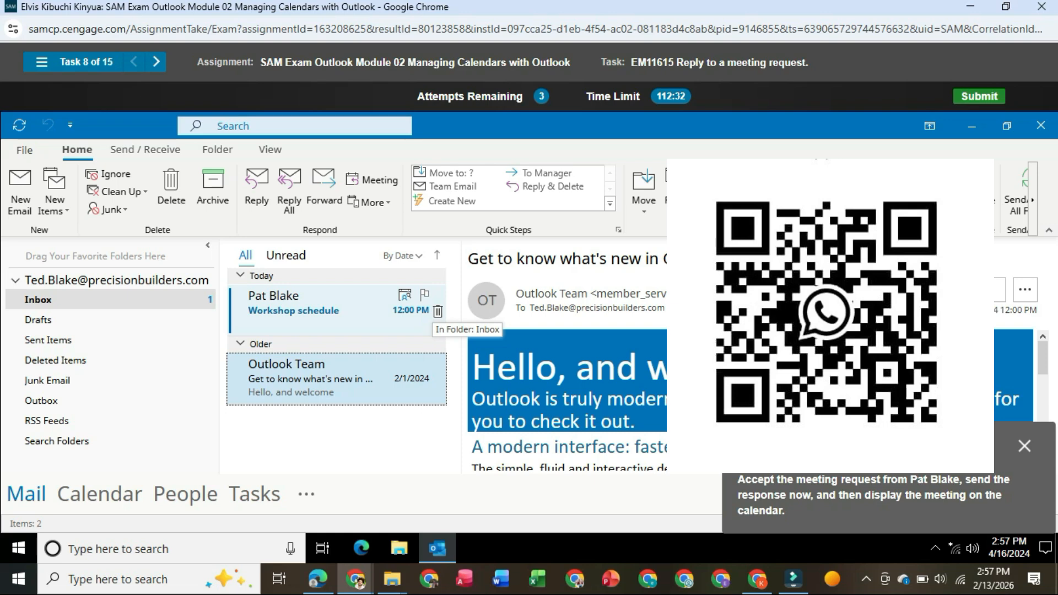
- Accept the "Workshop schedule" meeting request, send the response now, and display the meeting on the calendar
{"action": "right_click", "coordinate": [313, 307]}
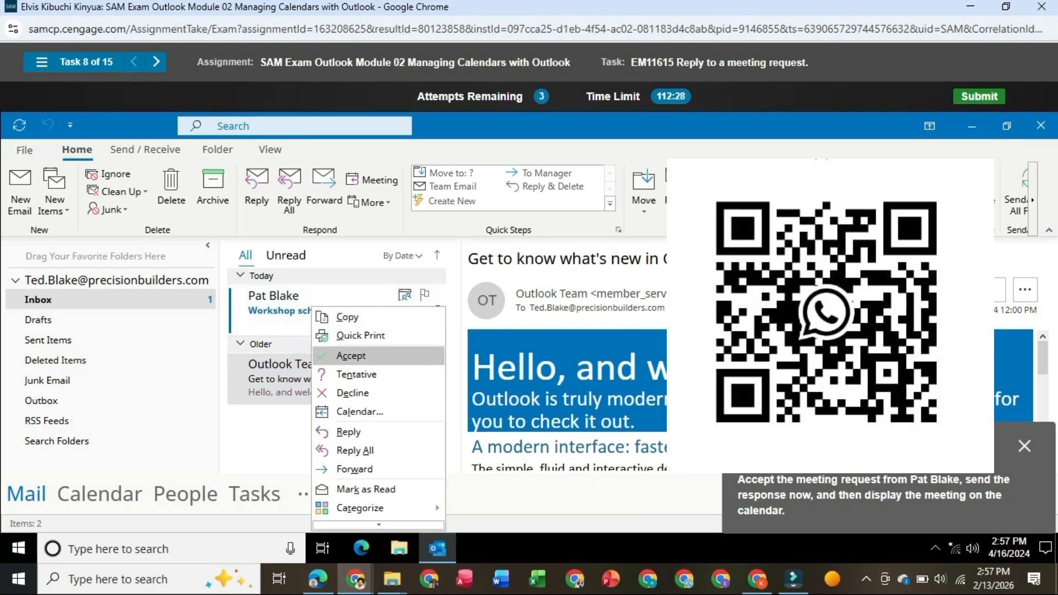
{"action": "left_click", "coordinate": [351, 355]}
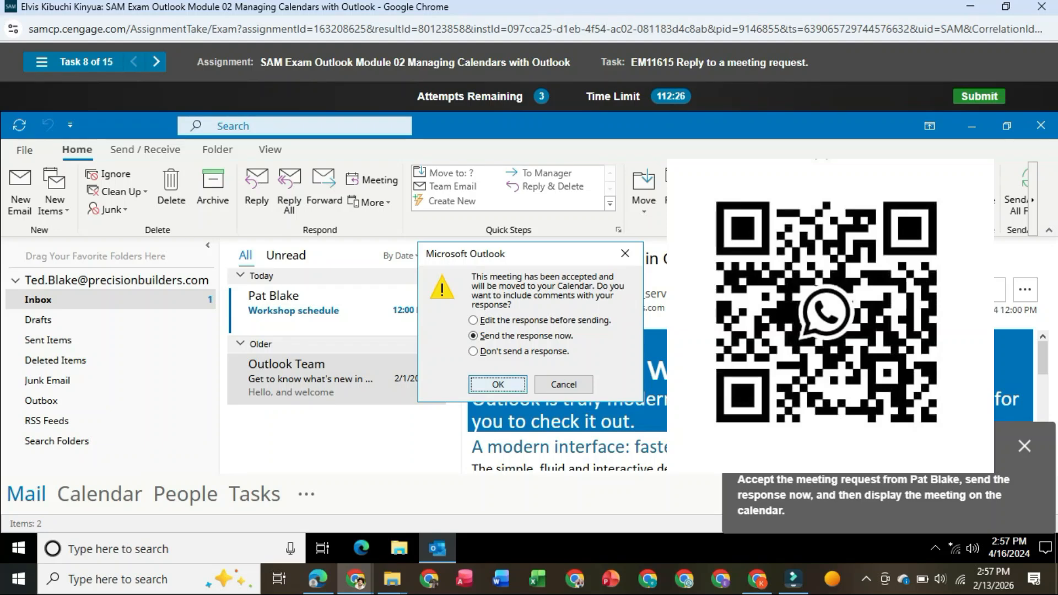
{"action": "left_click", "coordinate": [498, 385]}
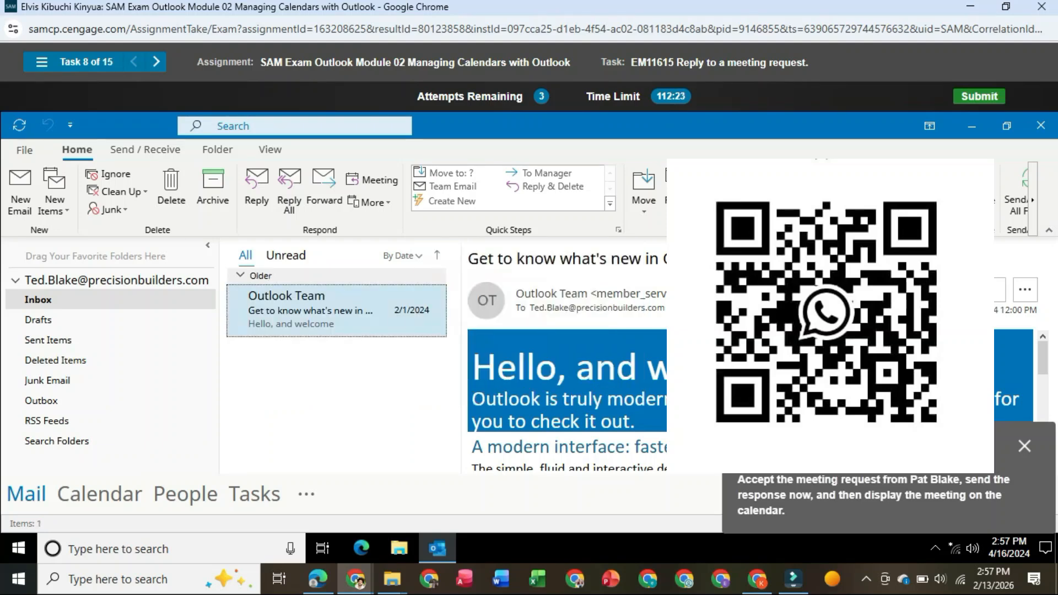
{"action": "mouse_move", "coordinate": [99, 494]}
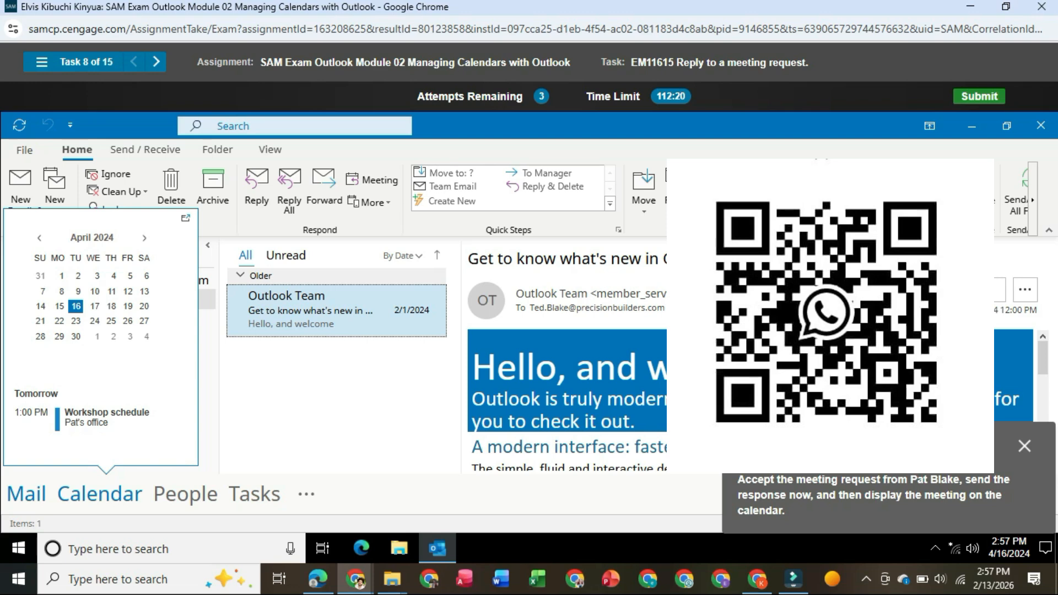
{"action": "left_click", "coordinate": [100, 493]}
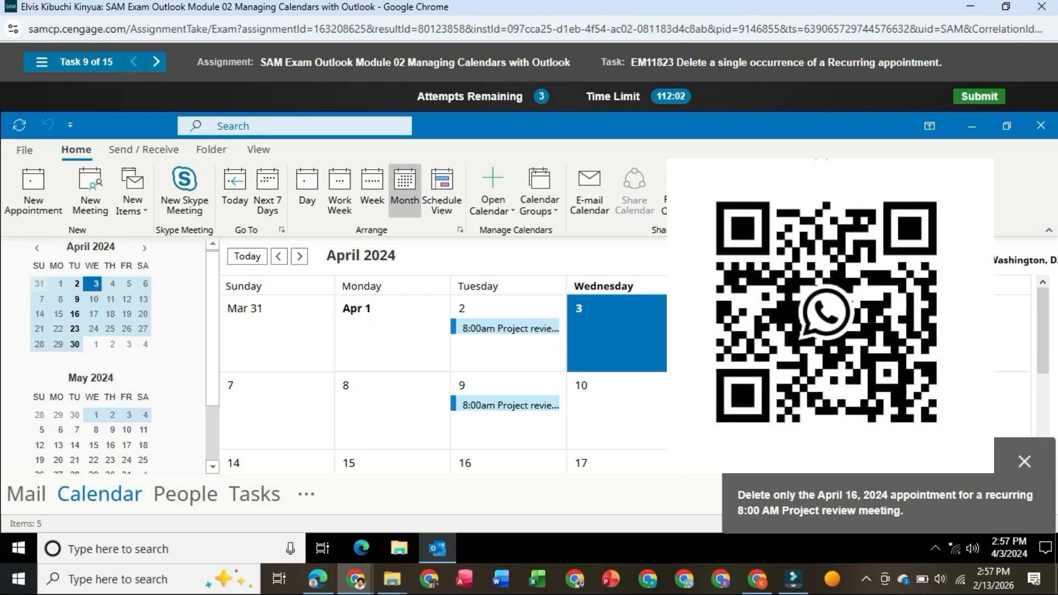
- Delete only the April 23, 2024 occurrence of the recurring 8:00 AM Project review appointment
{"action": "scroll", "coordinate": [446, 374], "scroll_direction": "down", "scroll_amount": 1}
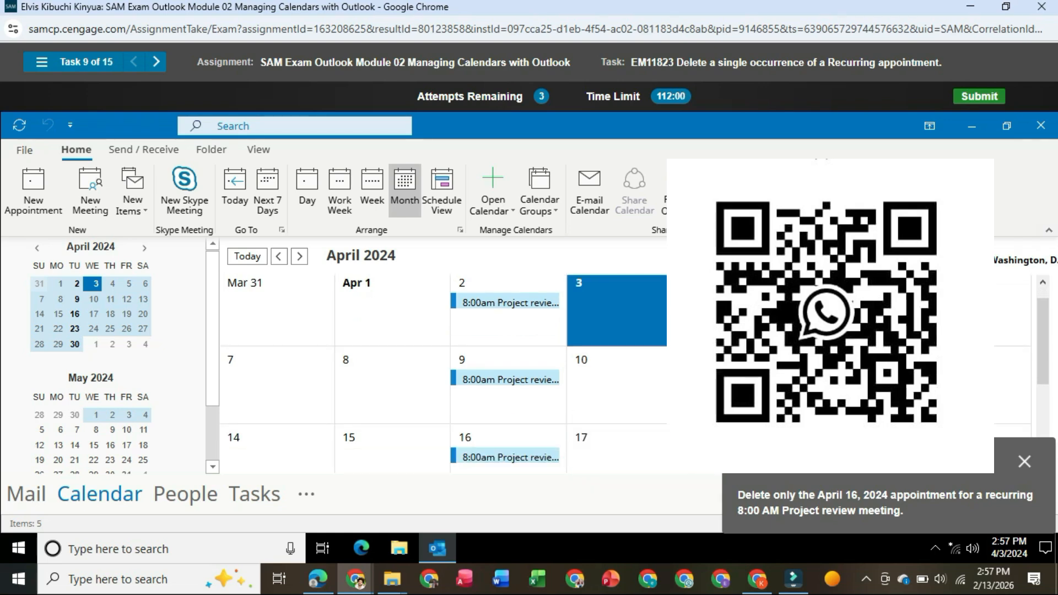
{"action": "scroll", "coordinate": [513, 457], "scroll_direction": "down", "scroll_amount": 1}
{"action": "right_click", "coordinate": [516, 327]}
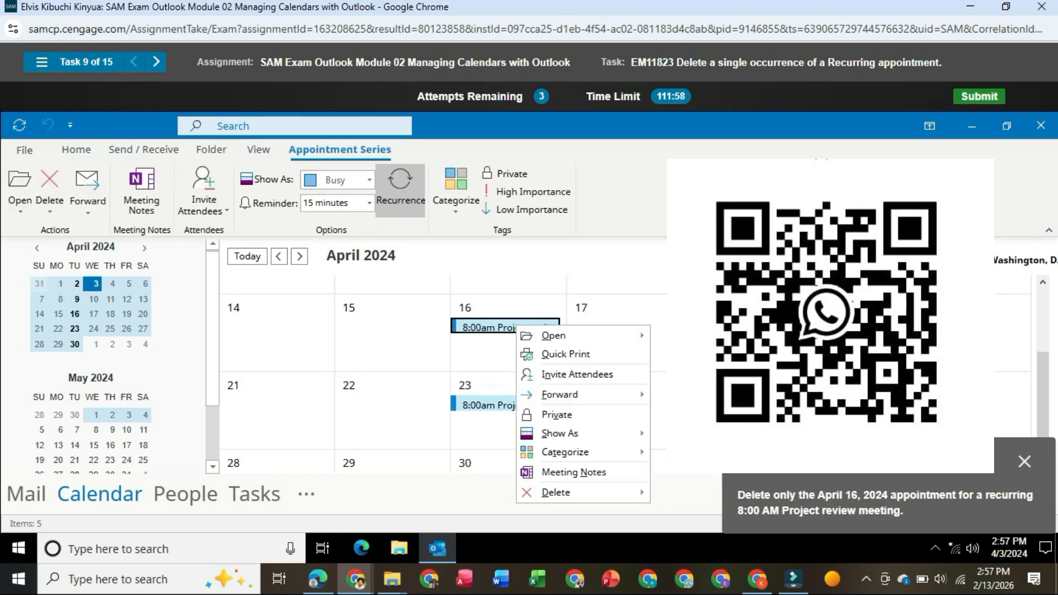
{"action": "scroll", "coordinate": [516, 331], "scroll_direction": "down", "scroll_amount": 1}
{"action": "right_click", "coordinate": [494, 350]}
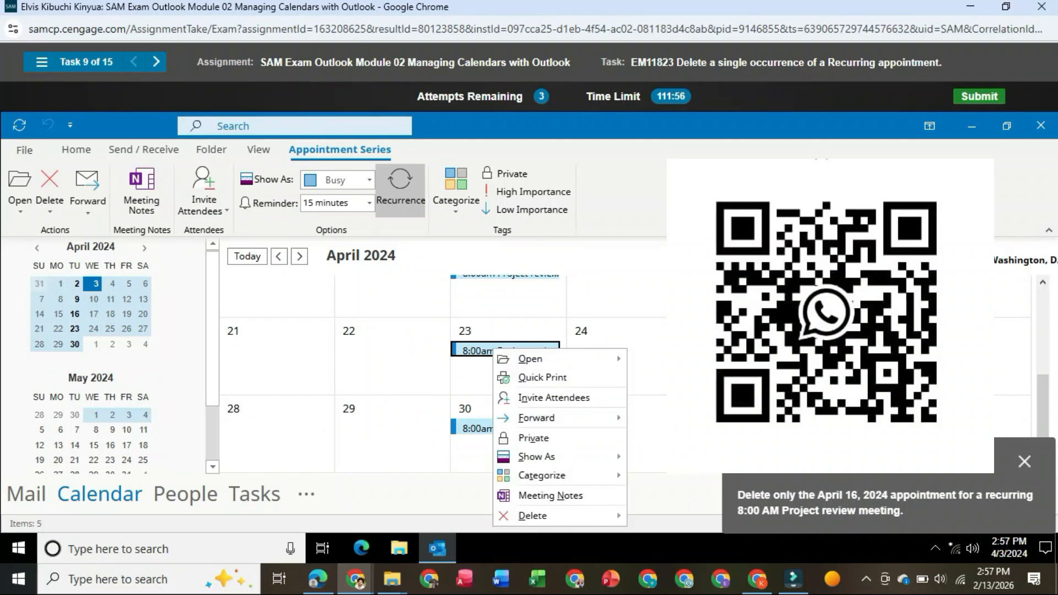
{"action": "mouse_move", "coordinate": [535, 516]}
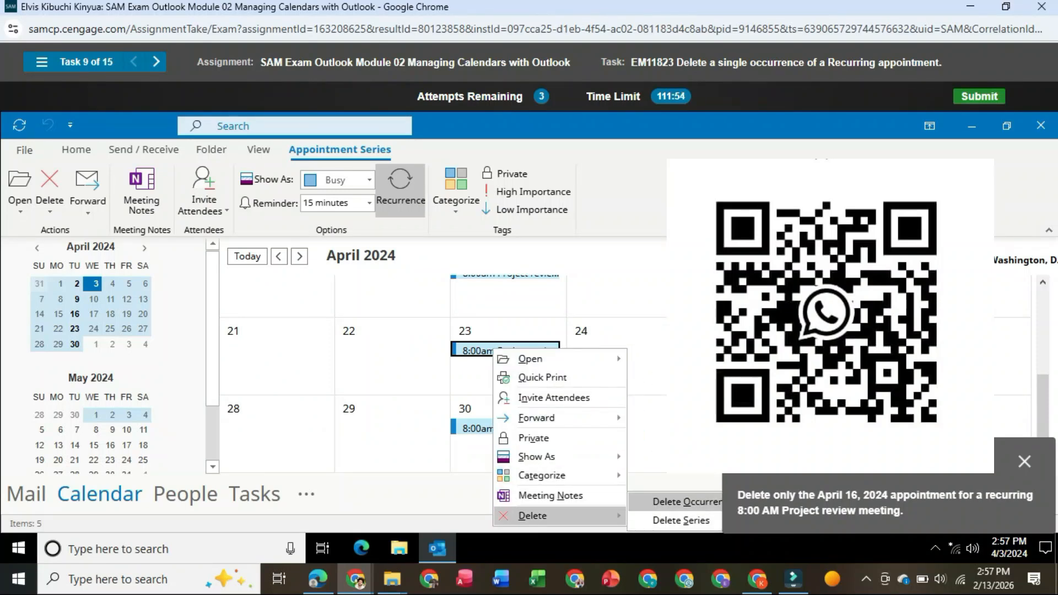
{"action": "left_click", "coordinate": [686, 502]}
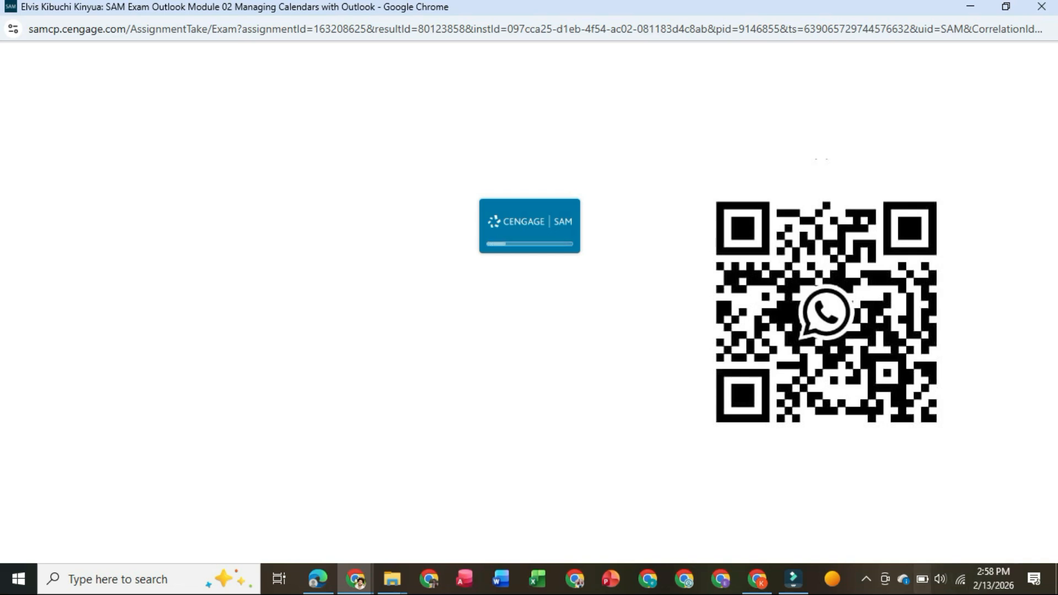
{"action": "left_click", "coordinate": [866, 579]}
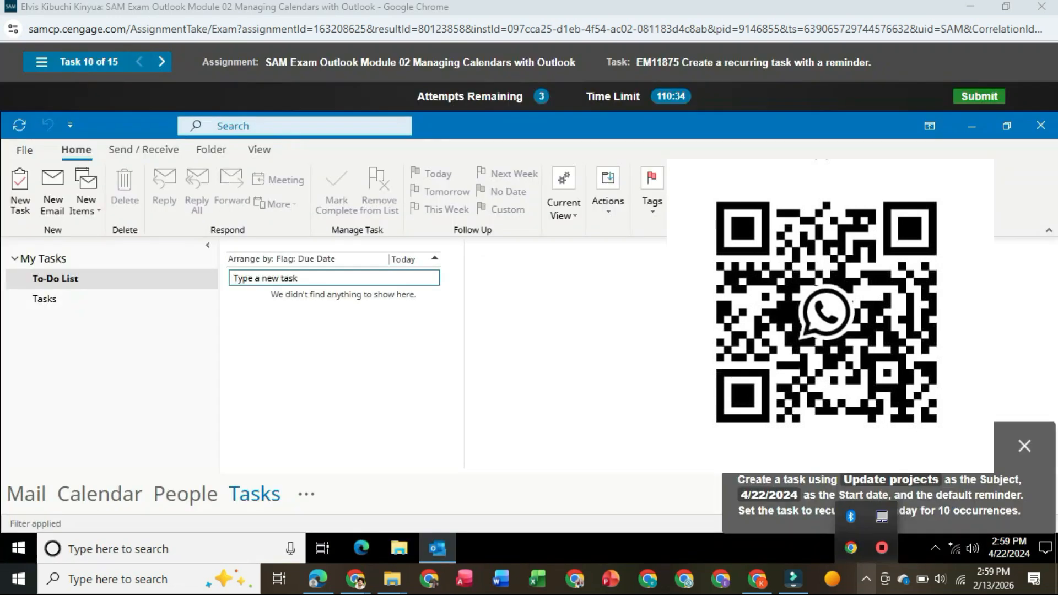
- Create a new task with the subject "Update projects"
{"action": "left_click", "coordinate": [20, 190]}
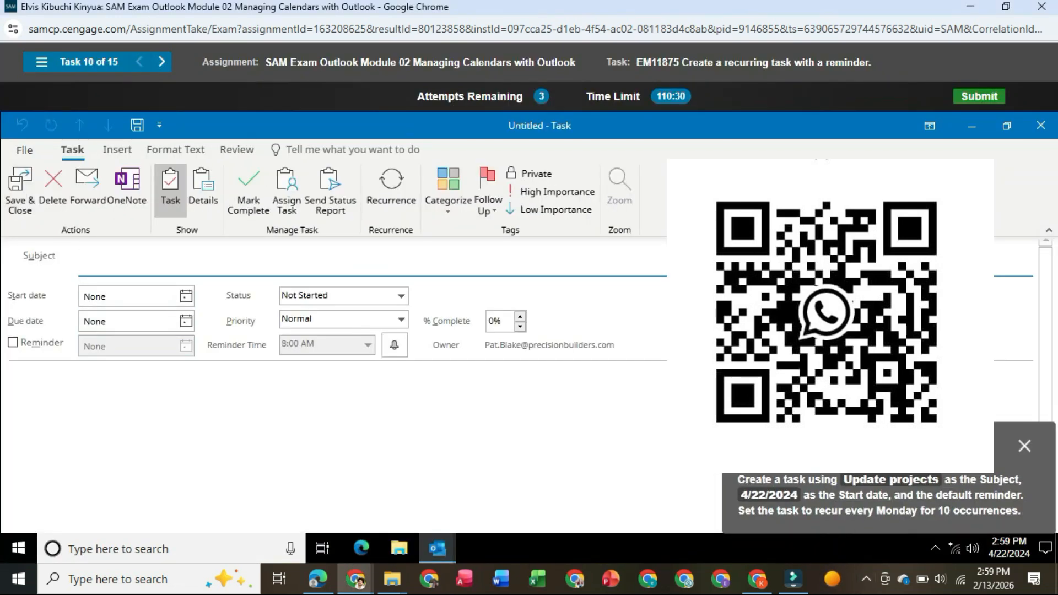
{"action": "type", "text": "Upday"}
{"action": "key", "text": "BackSpace"}
{"action": "type", "text": "tes"}
{"action": "key", "text": "BackSpace"}
{"action": "type", "text": "projects"}
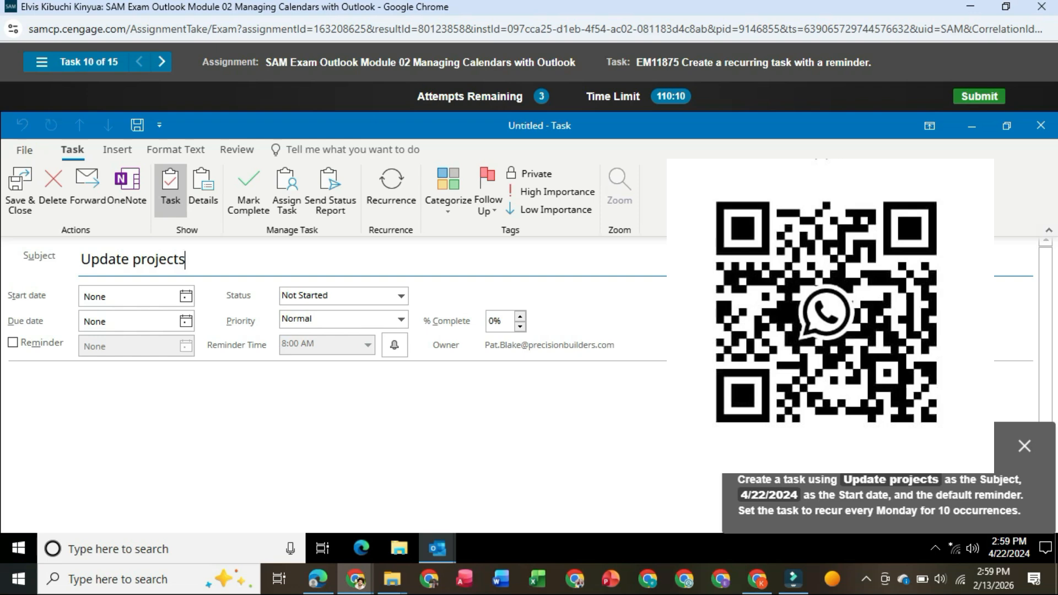
- Set the task's start date to April 22, 2024 and turn on its default reminder
{"action": "left_click", "coordinate": [186, 296]}
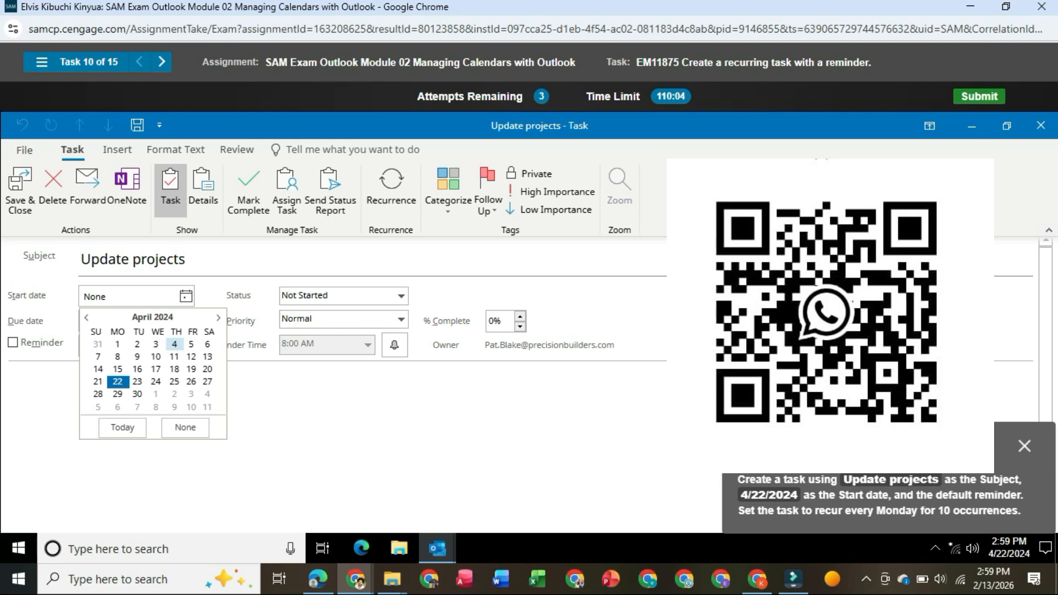
{"action": "left_click", "coordinate": [118, 382]}
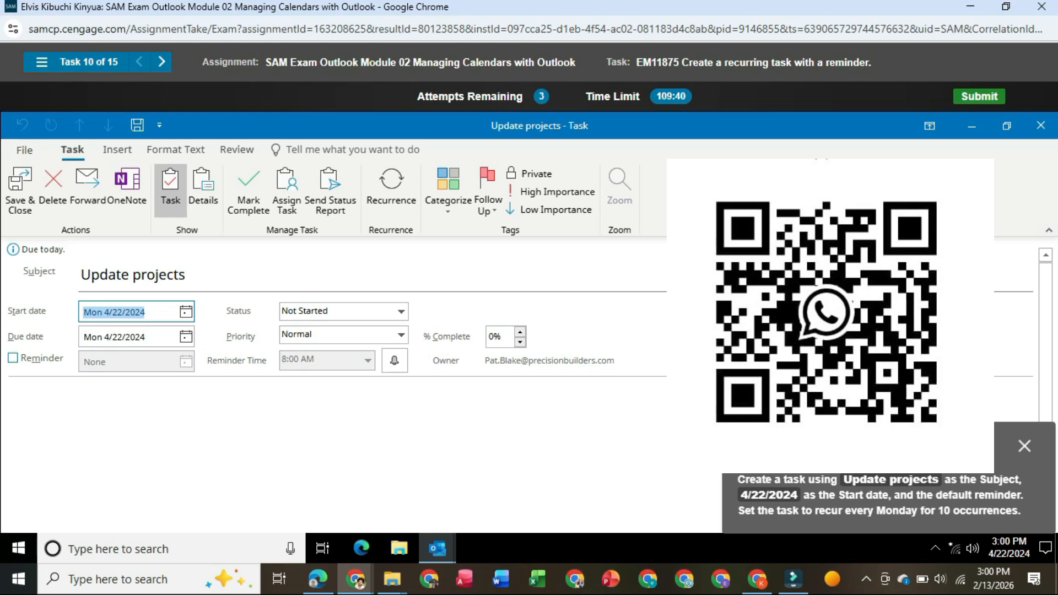
{"action": "left_click", "coordinate": [12, 358]}
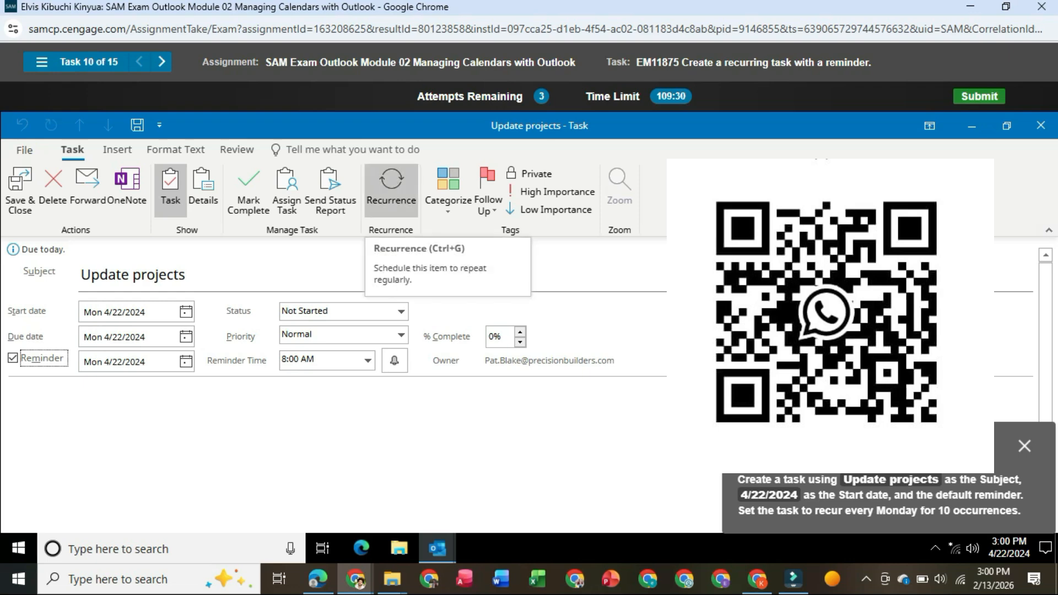
- Set the "Update projects" task to recur weekly on Monday, ending after 10 occurrences
{"action": "left_click", "coordinate": [391, 187]}
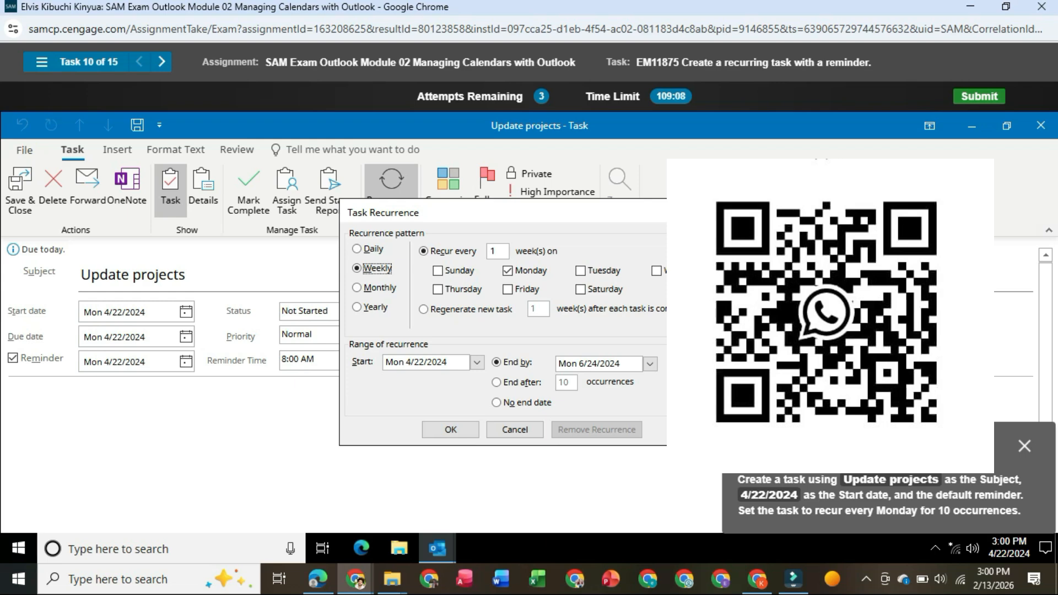
{"action": "left_click", "coordinate": [497, 383]}
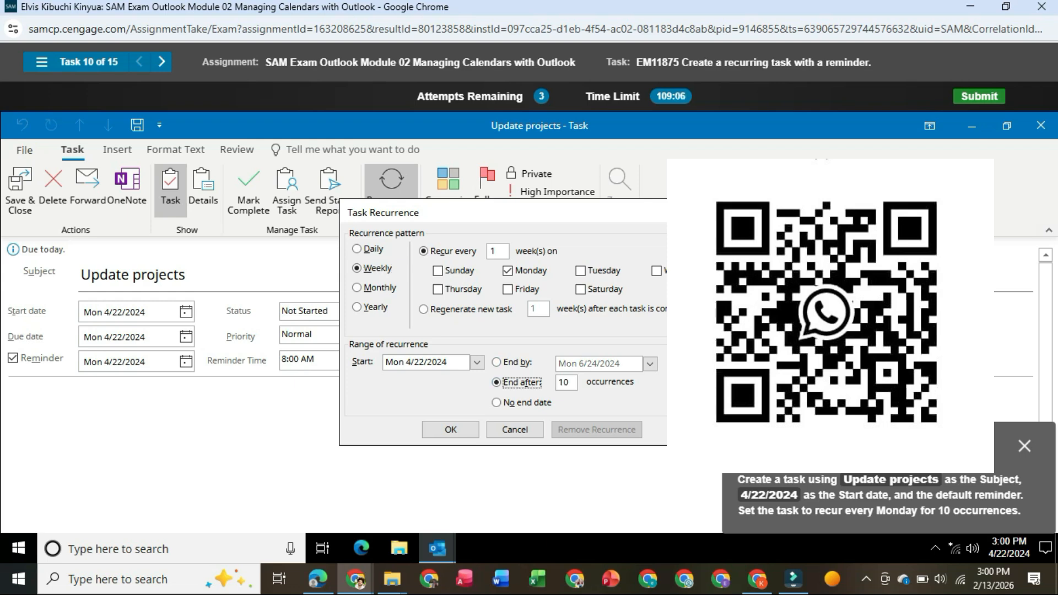
{"action": "left_click", "coordinate": [451, 430]}
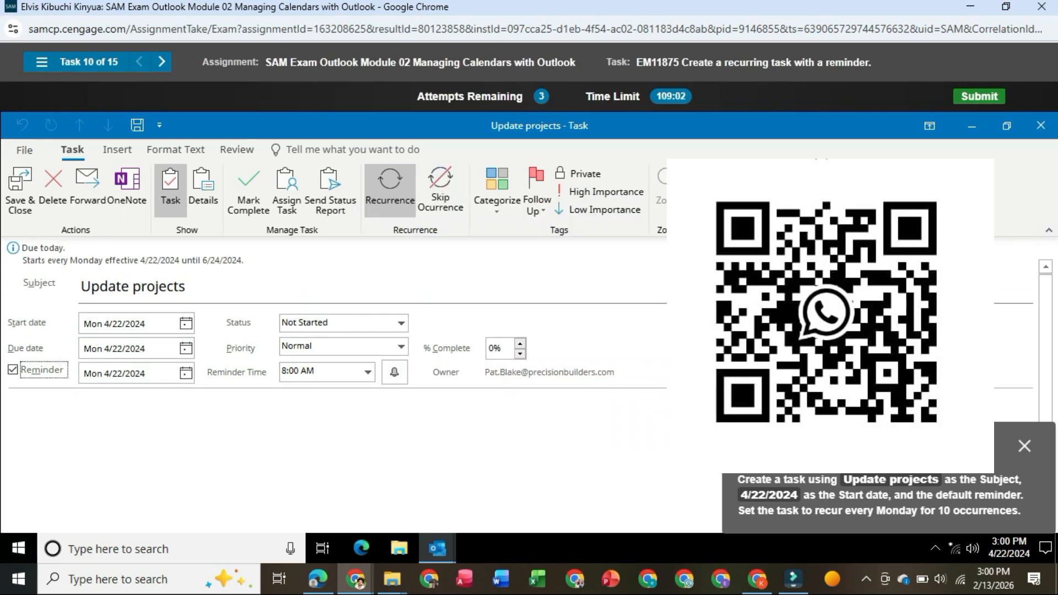
- Save and close the recurring "Update projects" task
{"action": "left_click", "coordinate": [20, 190]}
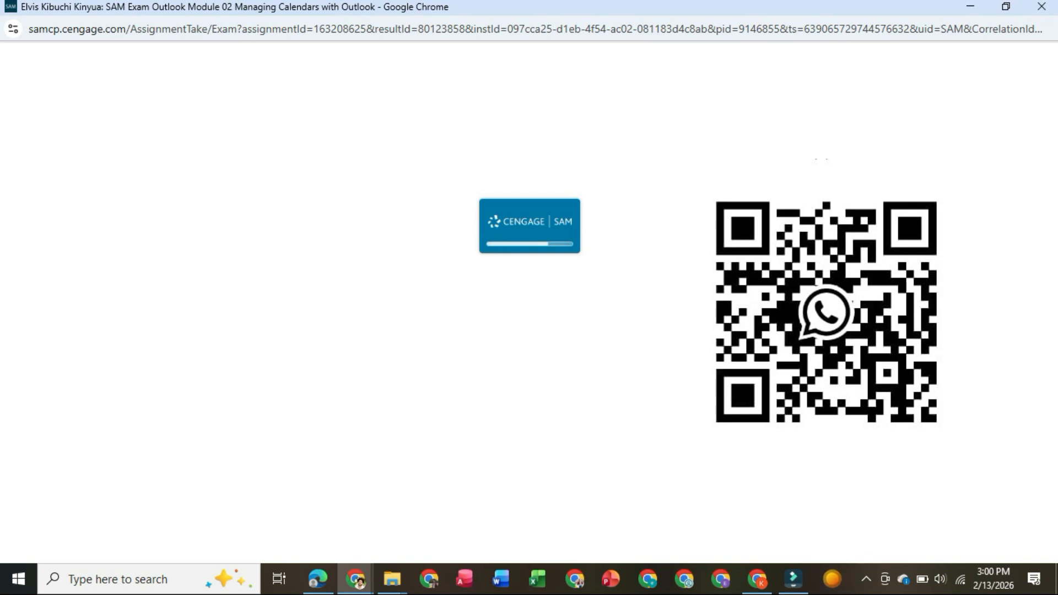
{"action": "left_click", "coordinate": [866, 579]}
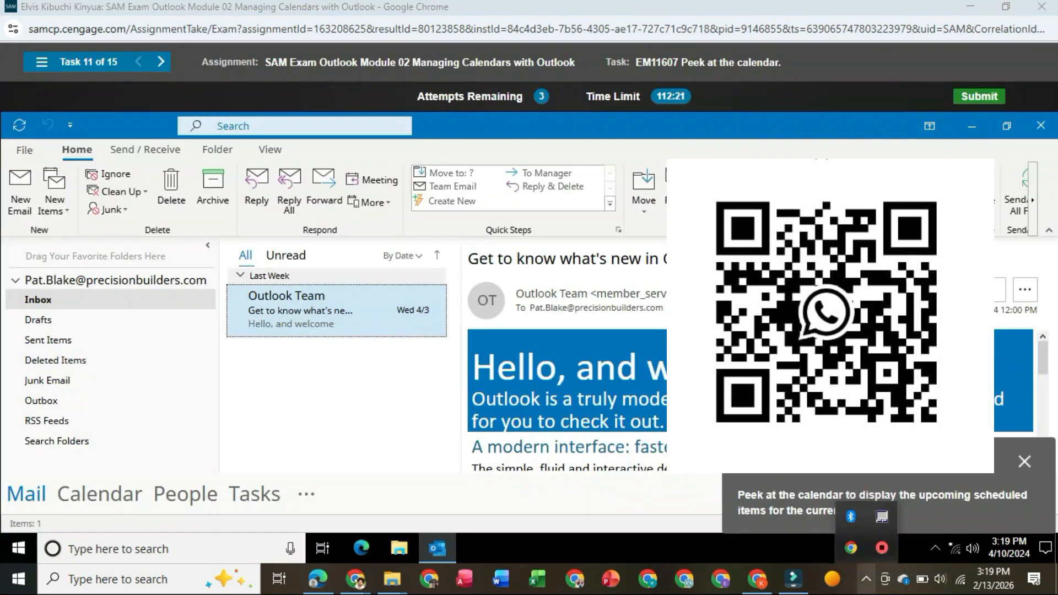
{"action": "left_click", "coordinate": [866, 579]}
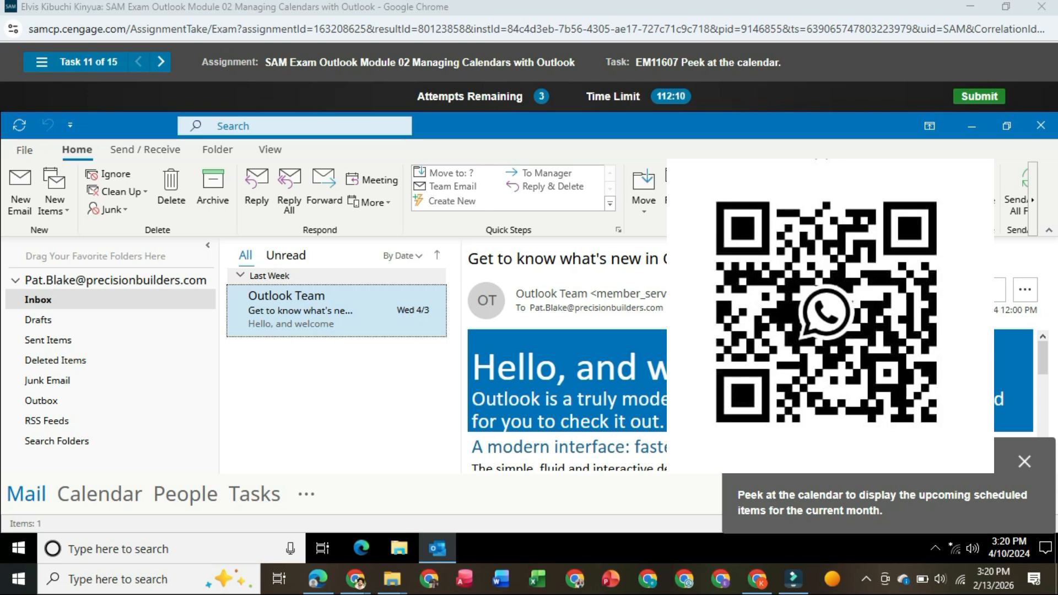
- Peek at the calendar to display the upcoming scheduled items for the current month
{"action": "mouse_move", "coordinate": [99, 494]}
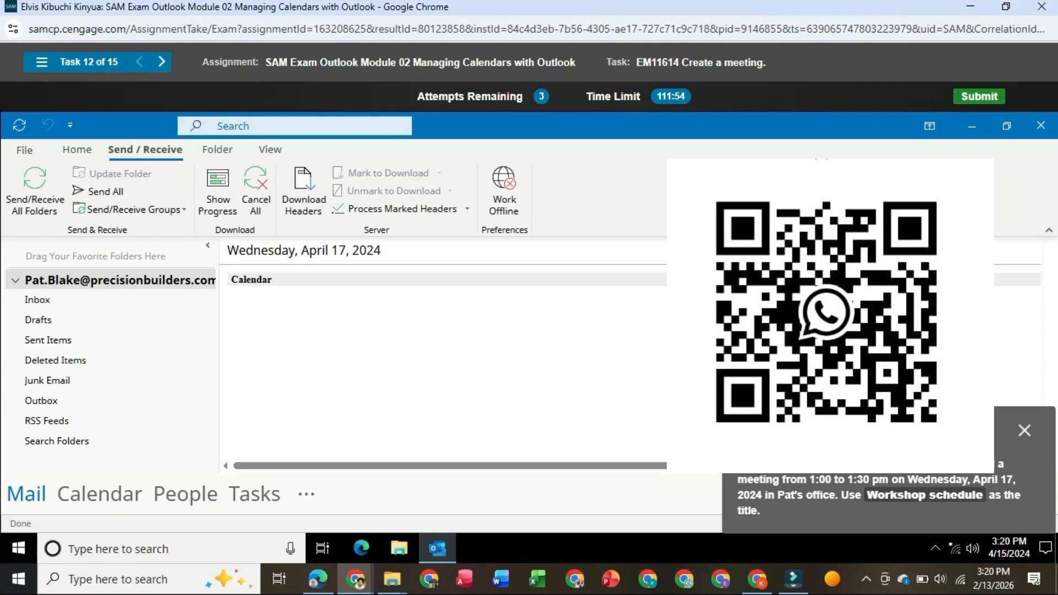
{"action": "left_click", "coordinate": [218, 150]}
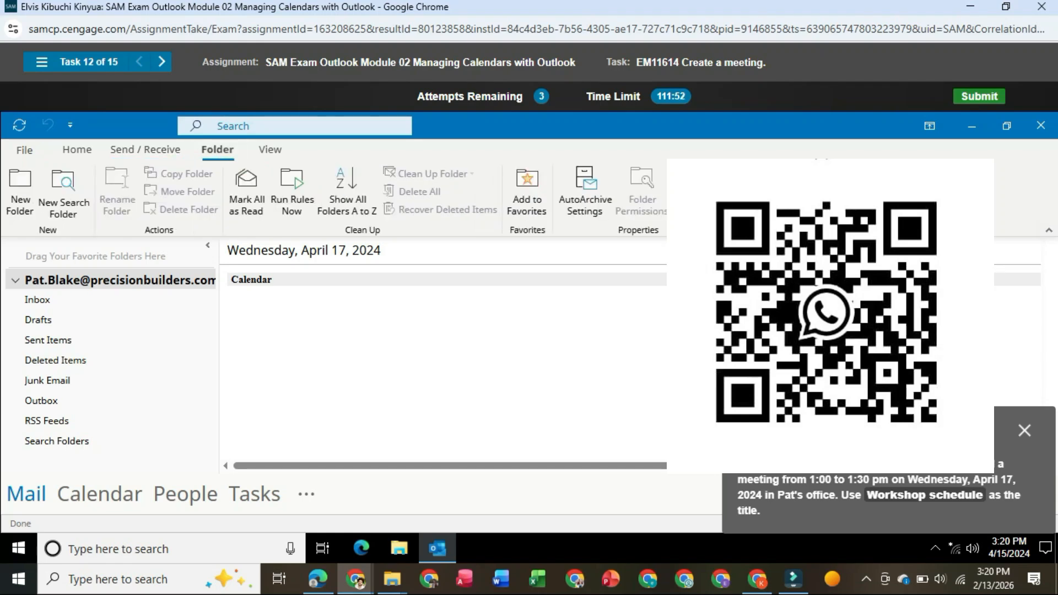
{"action": "left_click", "coordinate": [270, 150]}
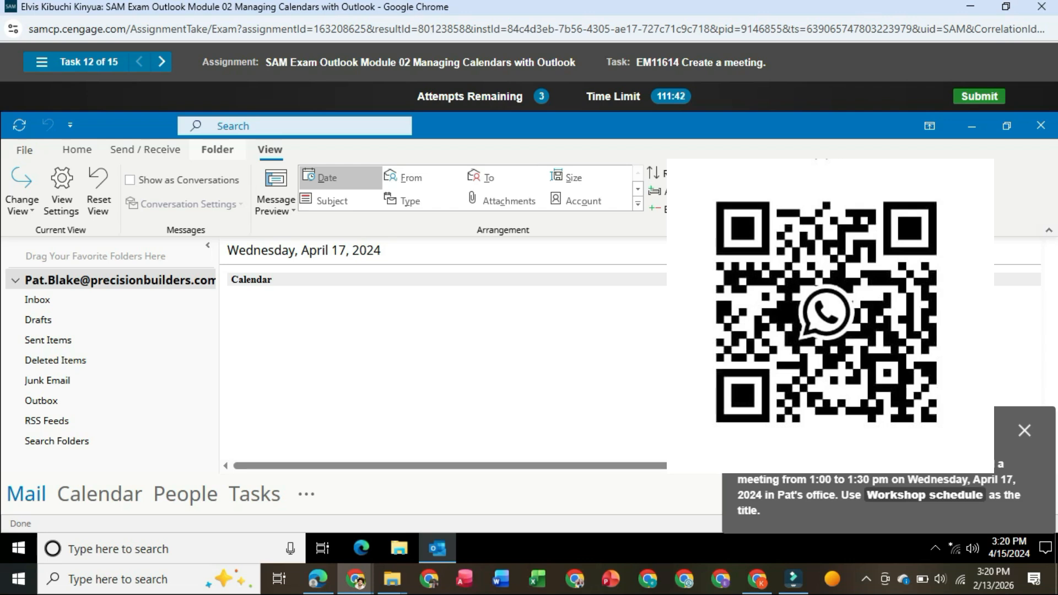
{"action": "left_click", "coordinate": [218, 150]}
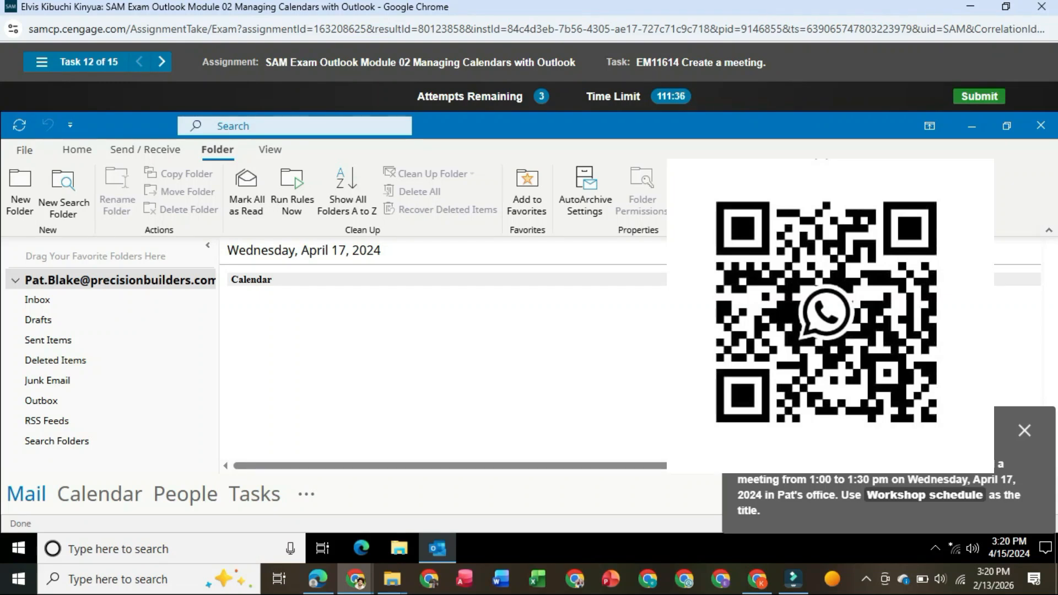
- Switch to the calendar and open a new appointment for Wednesday, April 17, 2024, from 1:00 PM to 1:30 PM
{"action": "mouse_move", "coordinate": [99, 494]}
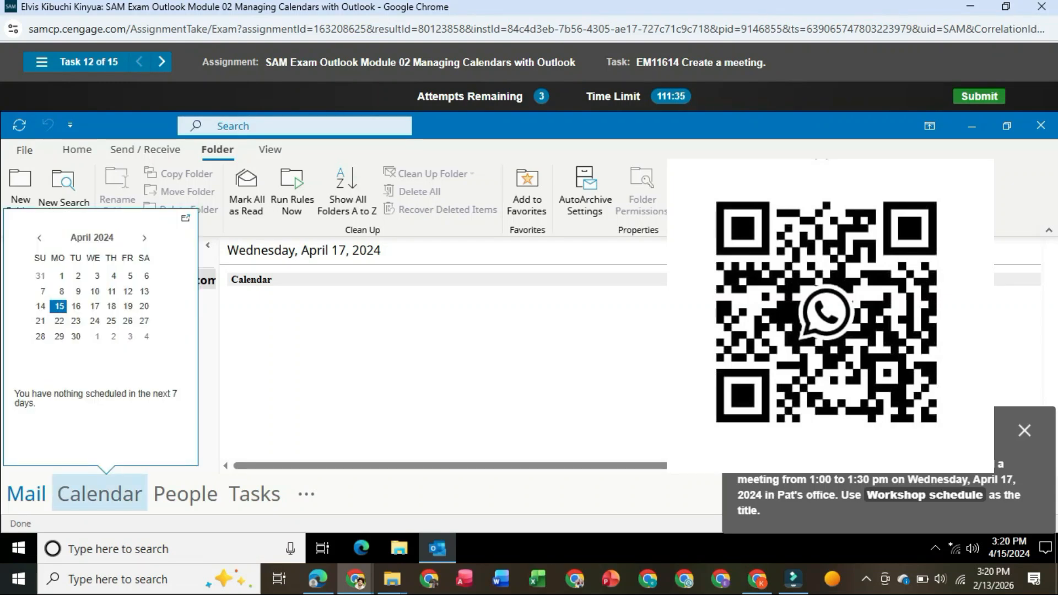
{"action": "left_click", "coordinate": [99, 494]}
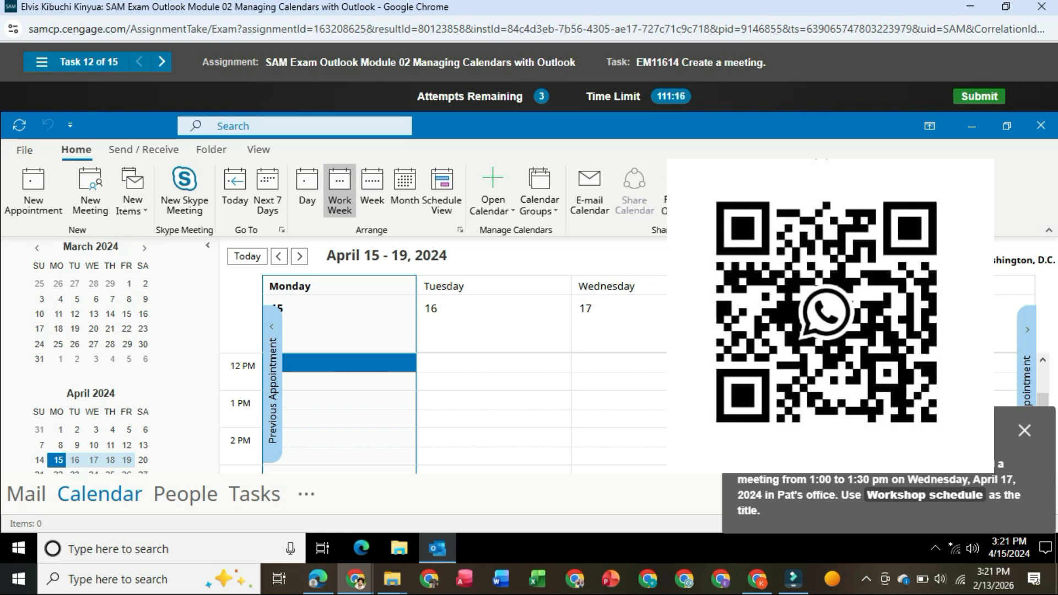
{"action": "left_click", "coordinate": [670, 401]}
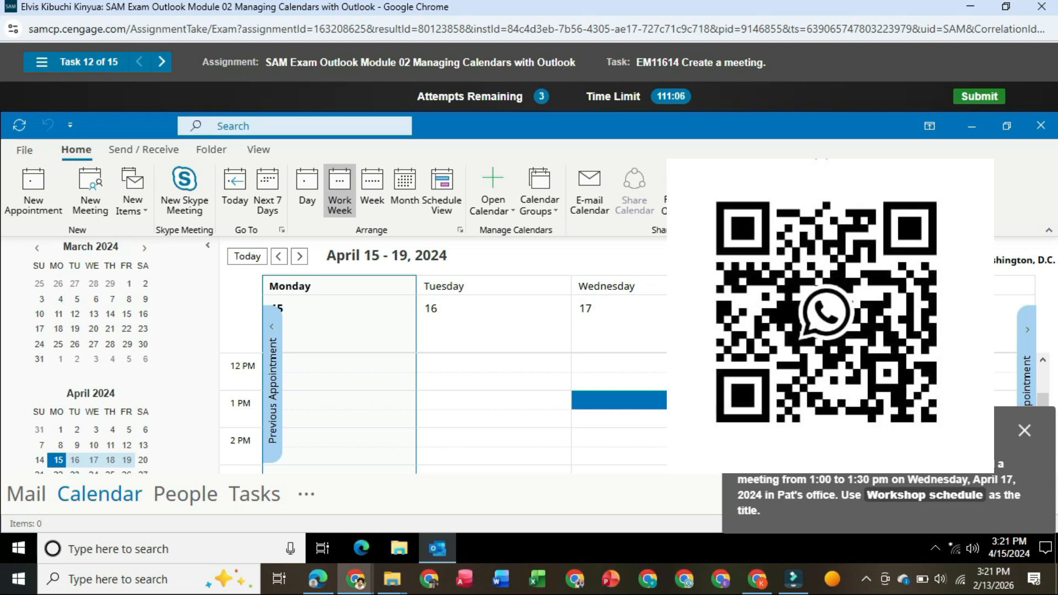
{"action": "double_click", "coordinate": [684, 400]}
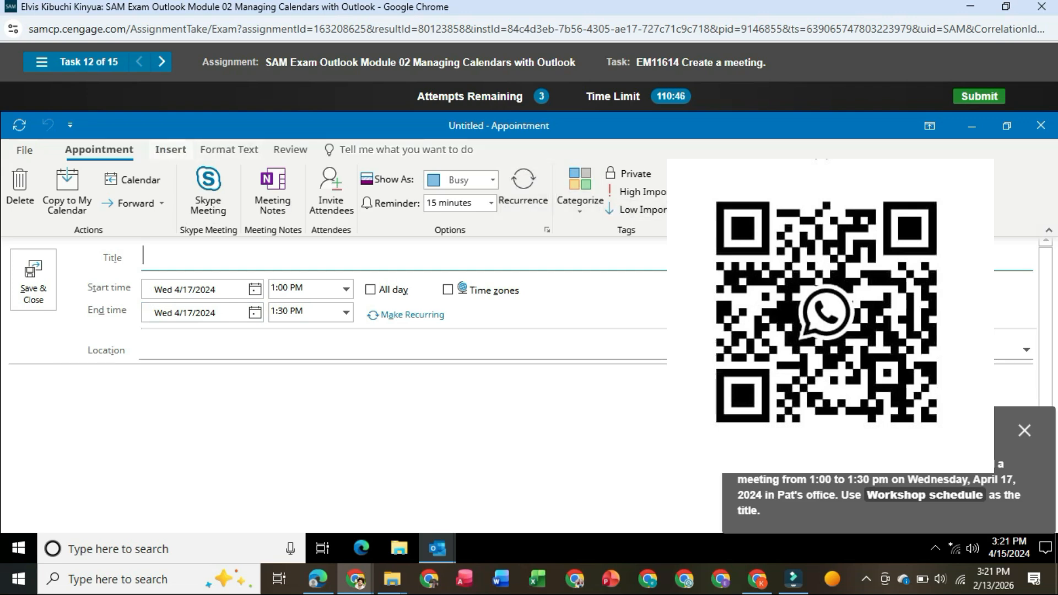
{"action": "left_click", "coordinate": [171, 150]}
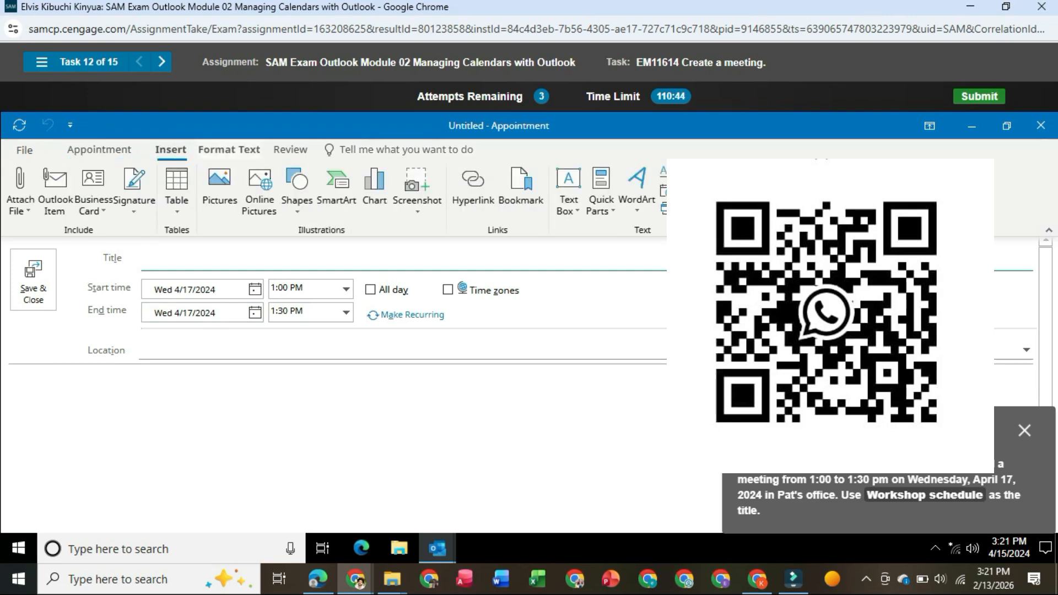
{"action": "left_click", "coordinate": [229, 150]}
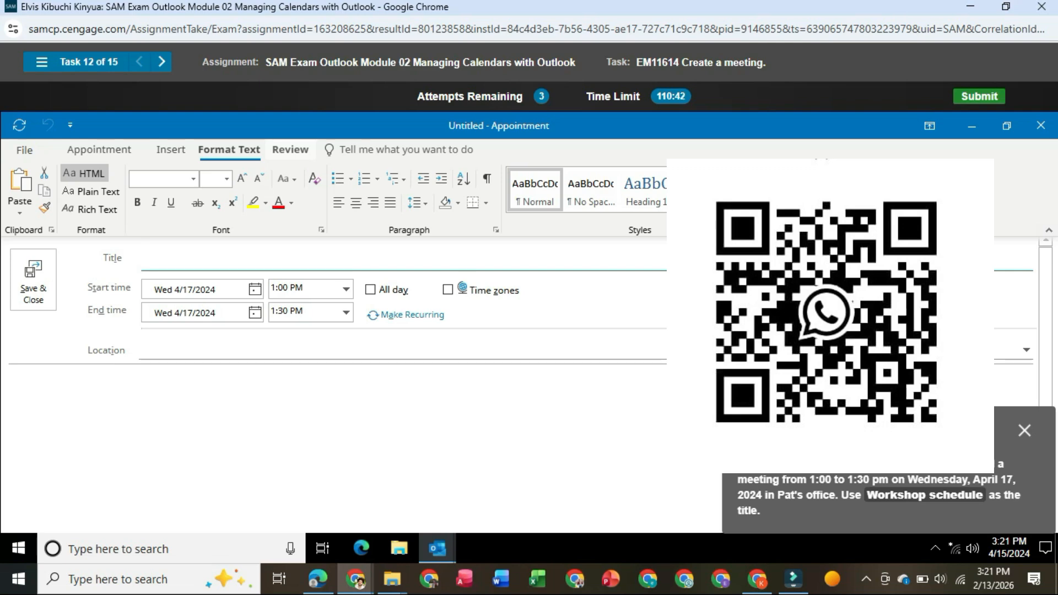
{"action": "left_click", "coordinate": [291, 150]}
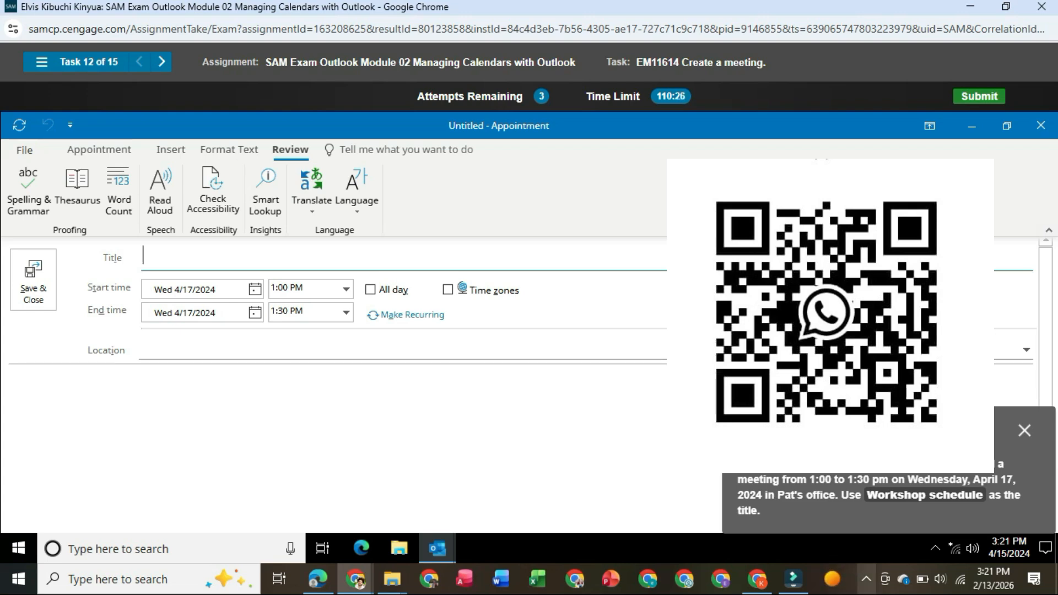
{"action": "left_click", "coordinate": [866, 579]}
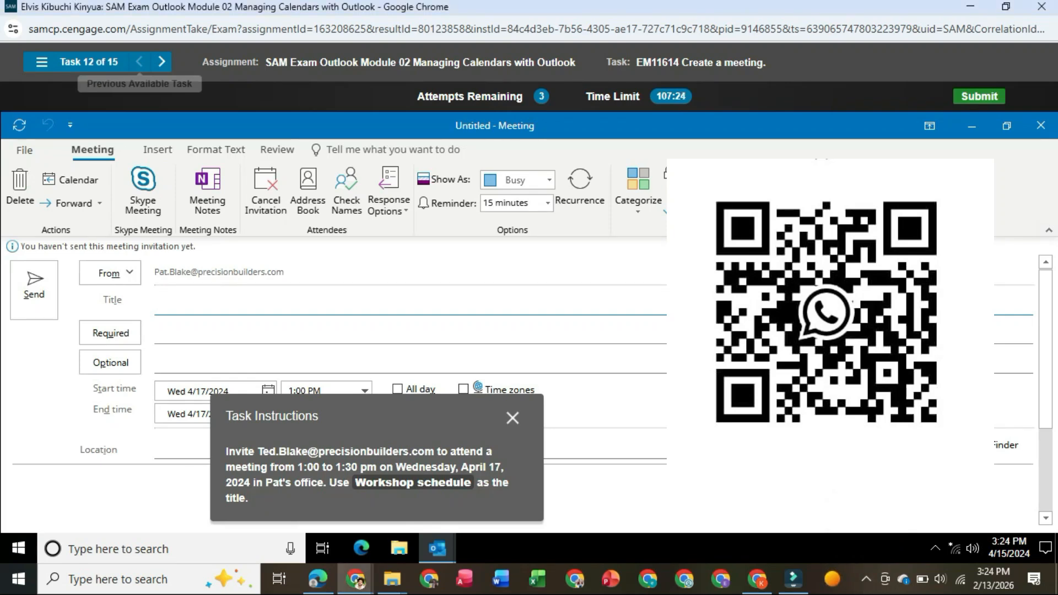
- Title the new meeting "Workshop schedule"
{"action": "type", "text": "Worksg"}
{"action": "key", "text": "BackSpace"}
{"action": "type", "text": "hop"}
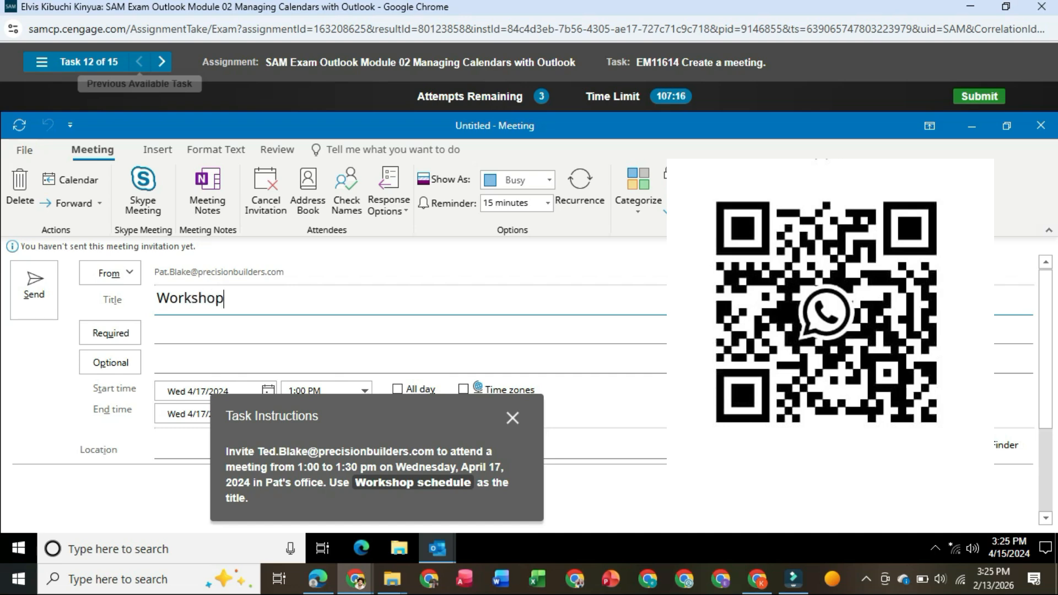
{"action": "type", "text": " schedule"}
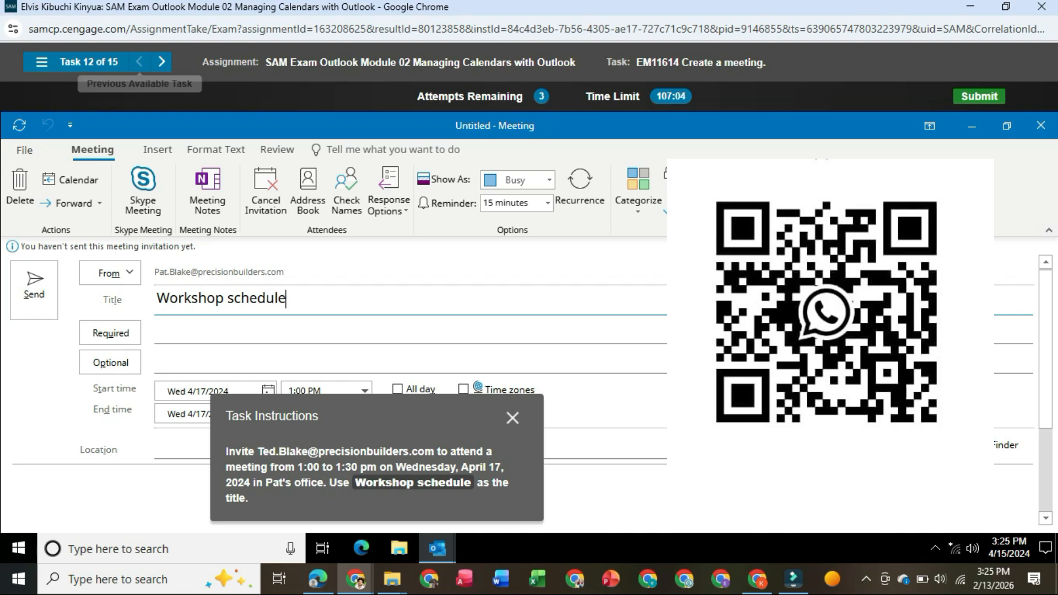
- Enter the invitee's e-mail address from the task instructions as a required attendee
{"action": "left_click", "coordinate": [156, 334]}
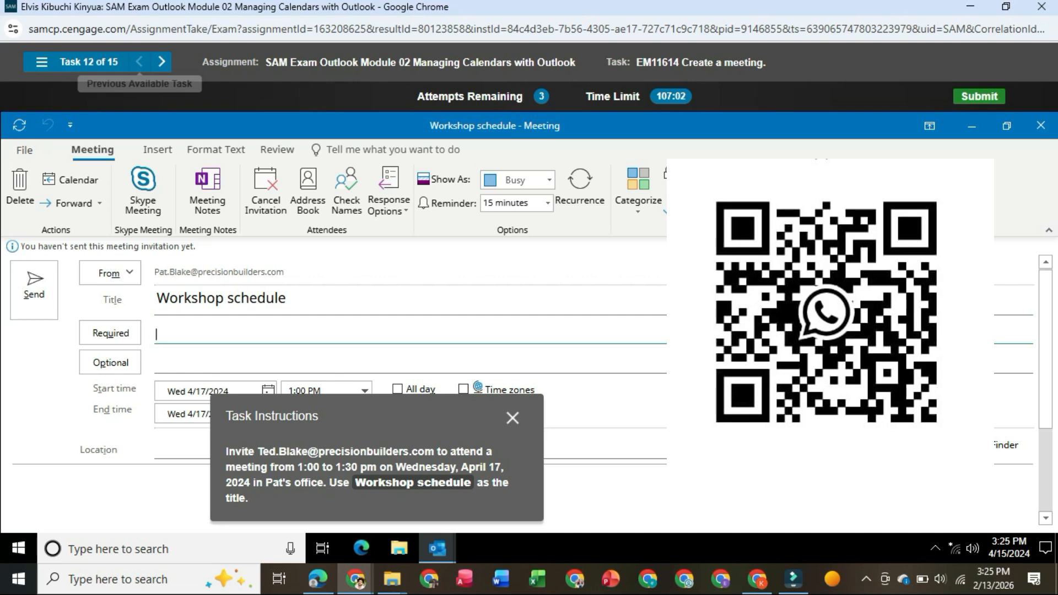
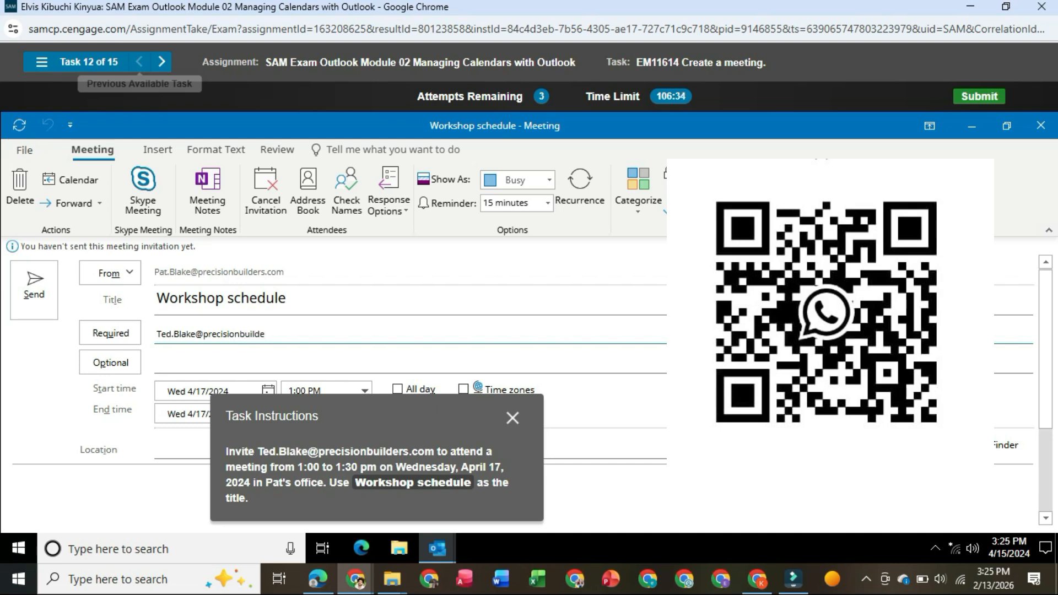
- Choose the suggested office as the location of the "Workshop schedule" meeting and send the invitation
{"action": "left_click_drag", "start_coordinate": [386, 417], "coordinate": [822, 428]}
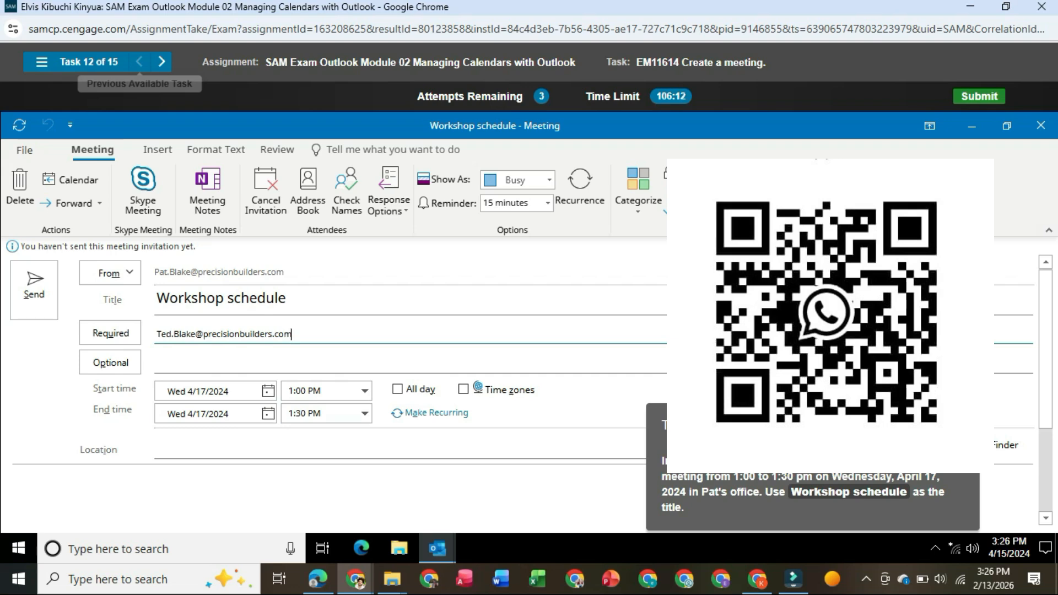
{"action": "left_click", "coordinate": [170, 450]}
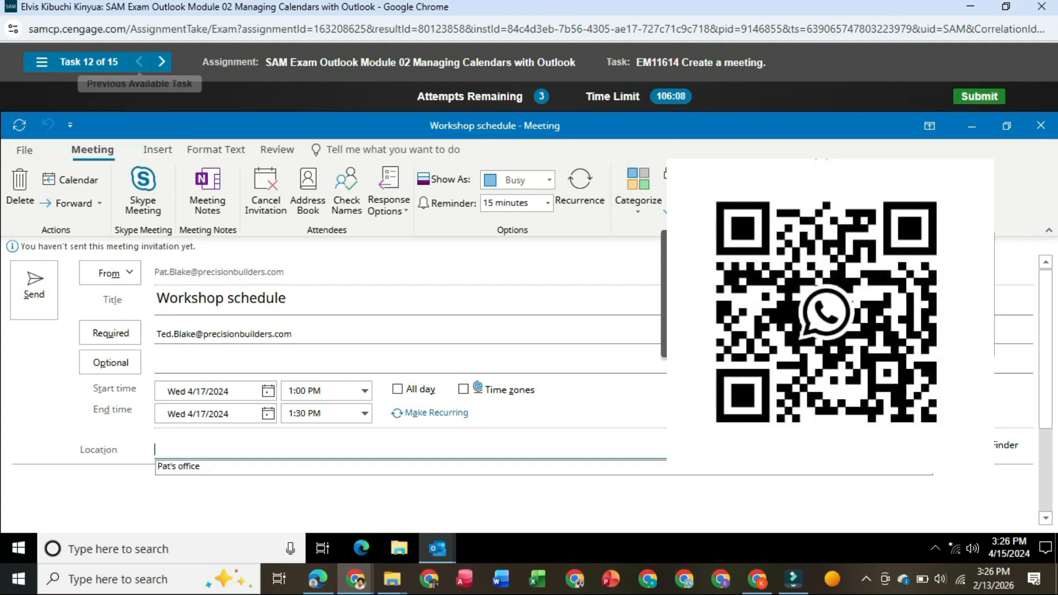
{"action": "left_click", "coordinate": [178, 467]}
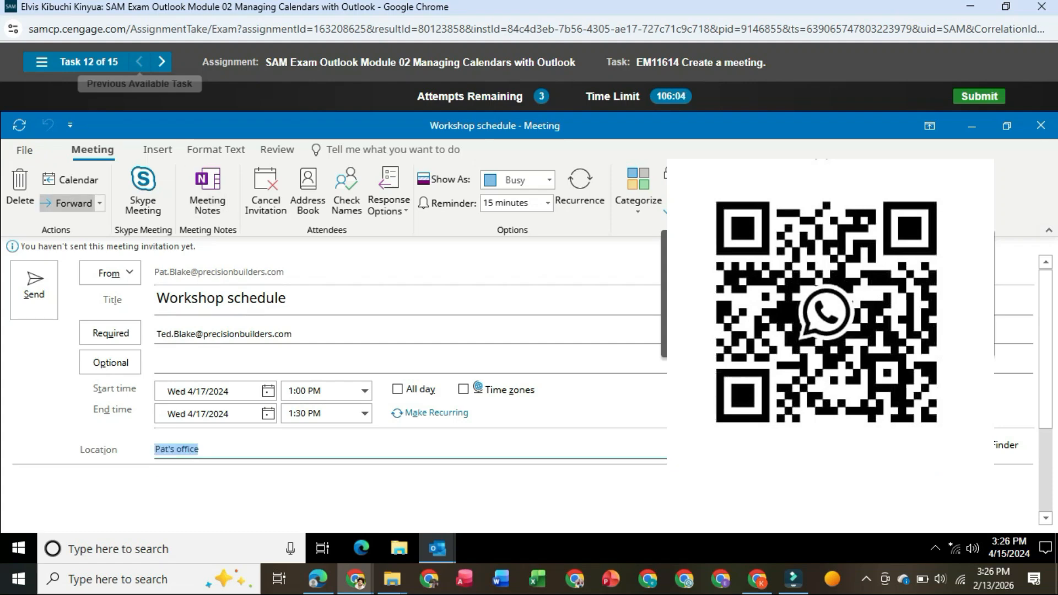
{"action": "left_click", "coordinate": [33, 288]}
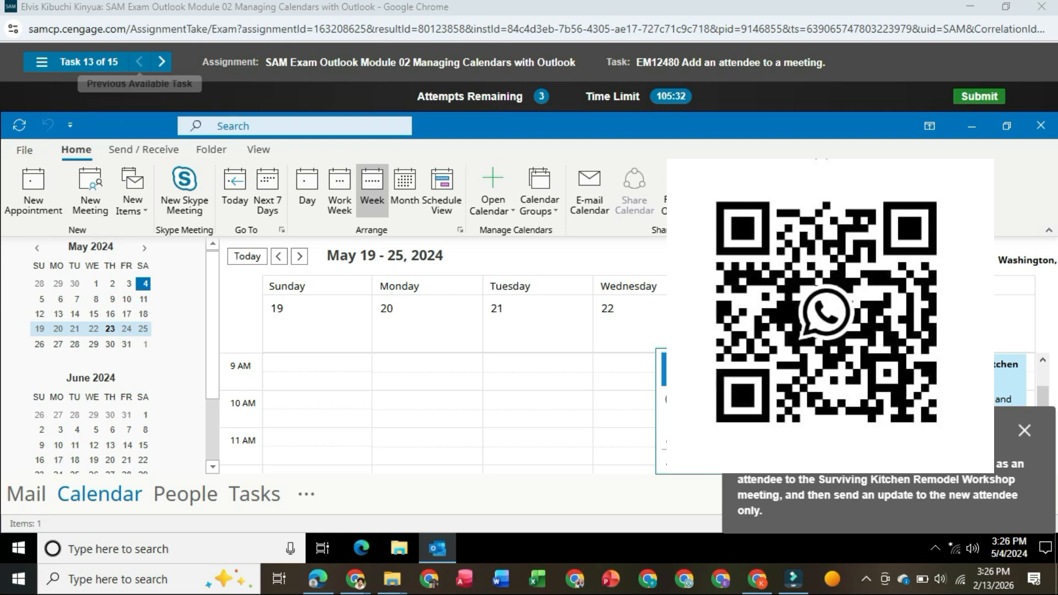
- Open the Surviving Kitchen Remodel Workshop meeting, try to start a new e-mail to its attendees, and retry the task
{"action": "left_click", "coordinate": [973, 381]}
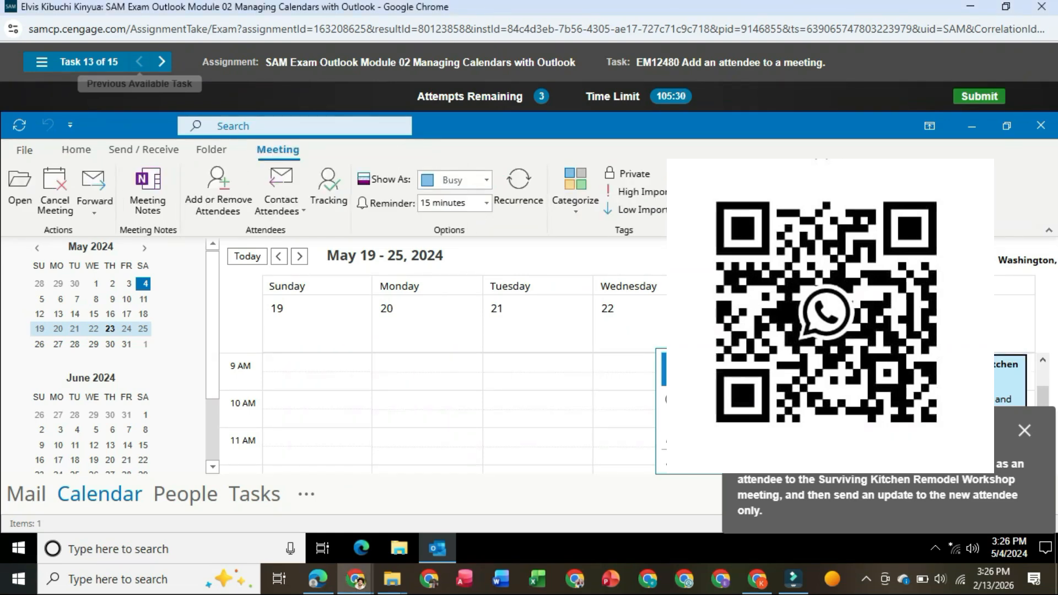
{"action": "double_click", "coordinate": [973, 382]}
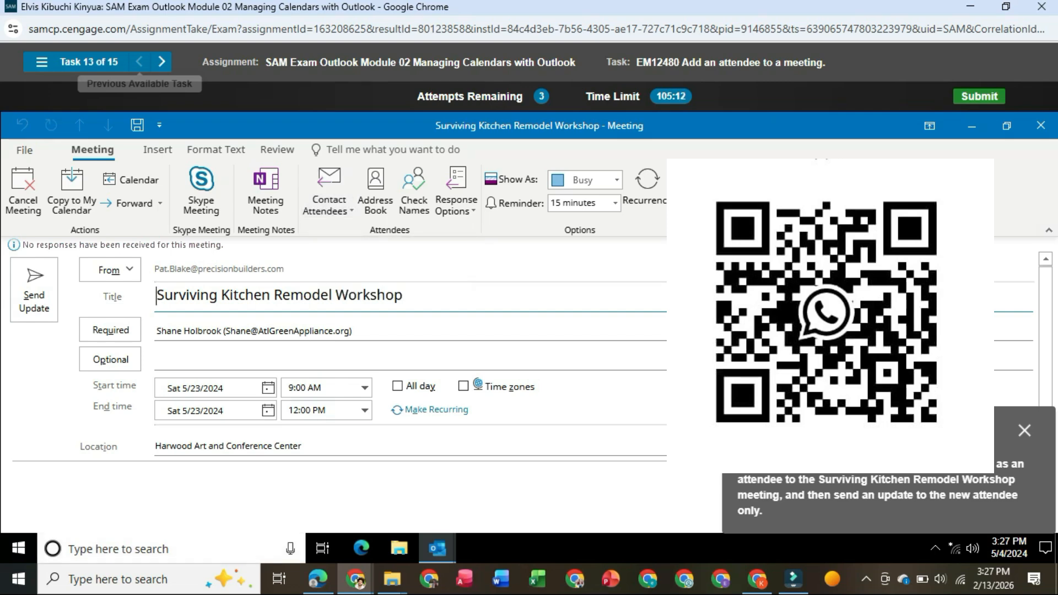
{"action": "mouse_move", "coordinate": [319, 579]}
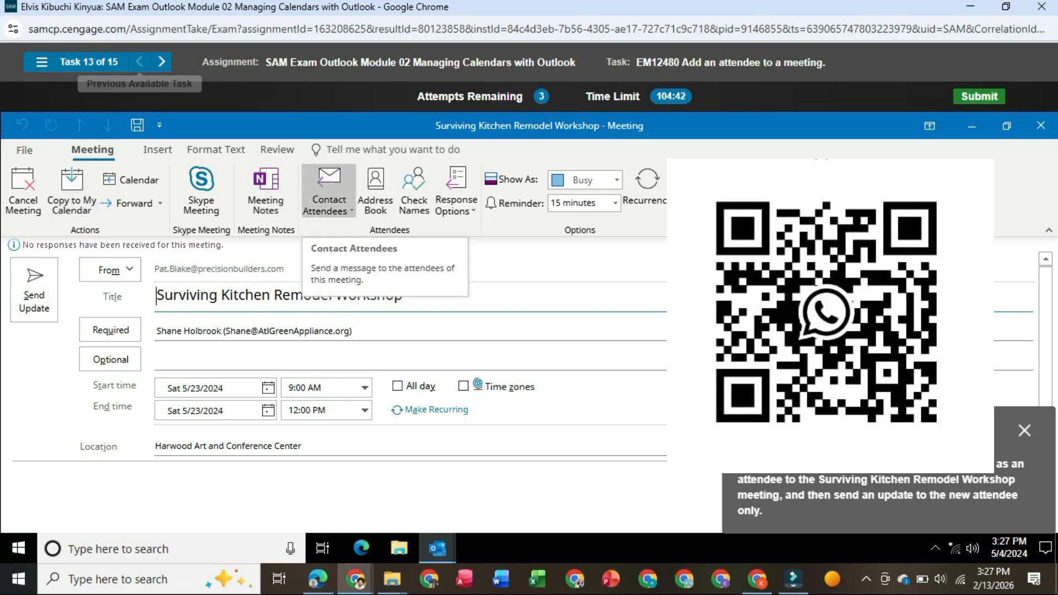
{"action": "left_click", "coordinate": [328, 205]}
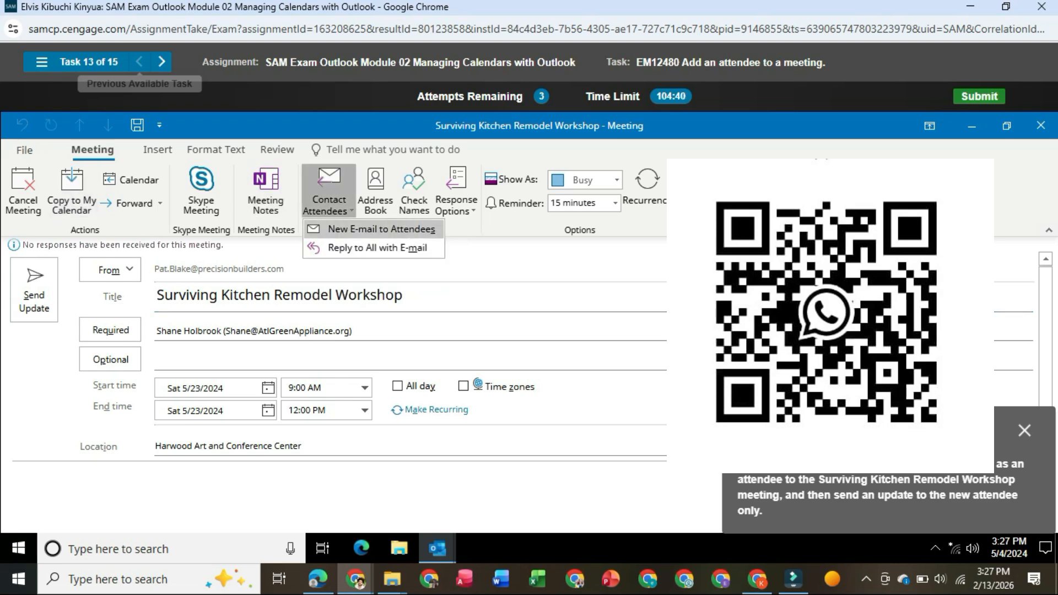
{"action": "left_click", "coordinate": [373, 230]}
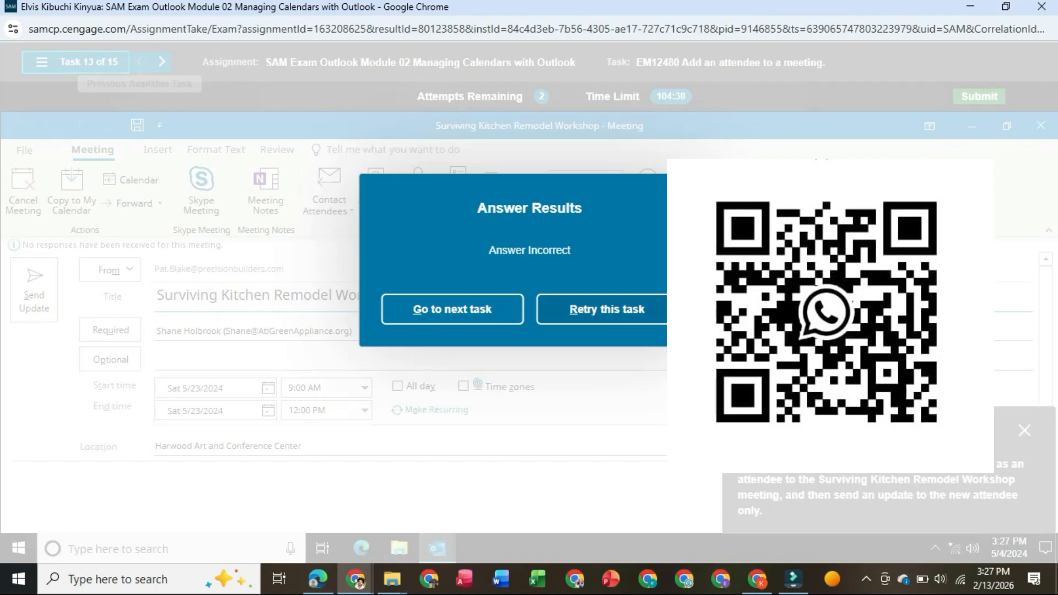
{"action": "left_click", "coordinate": [670, 310]}
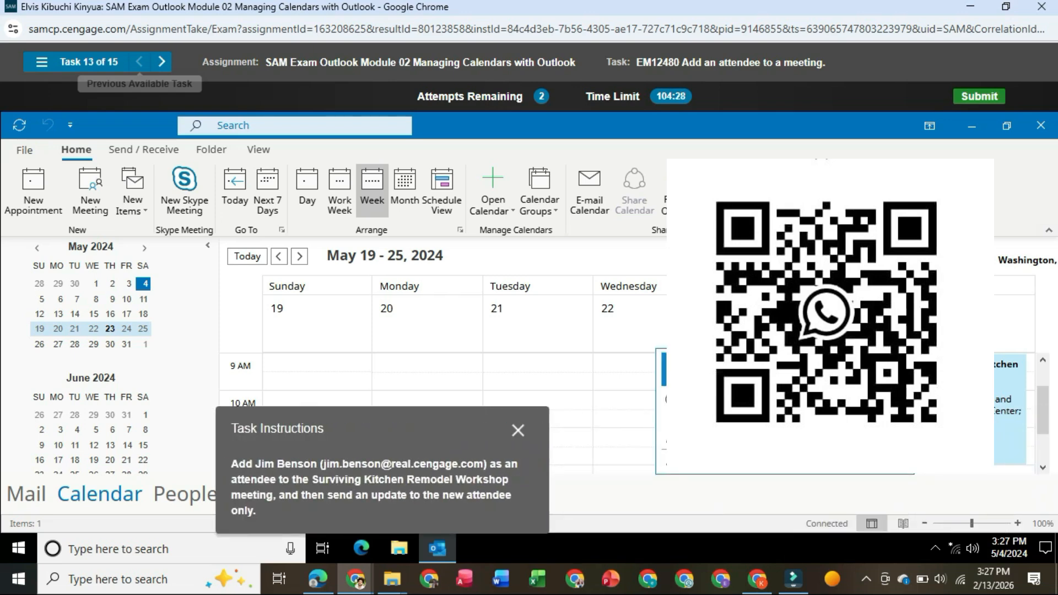
{"action": "right_click", "coordinate": [973, 408]}
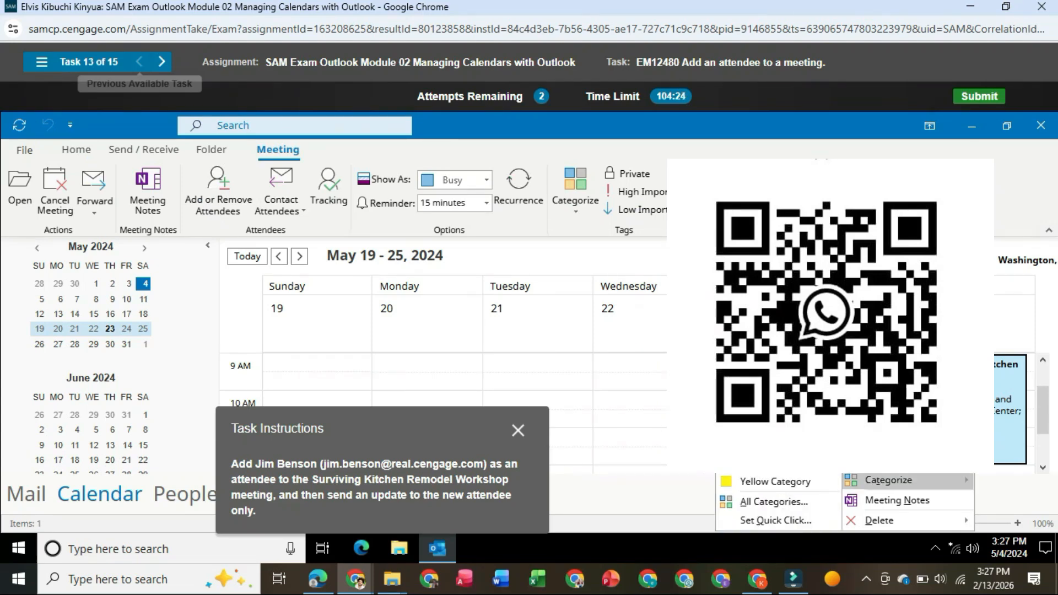
{"action": "mouse_move", "coordinate": [882, 520]}
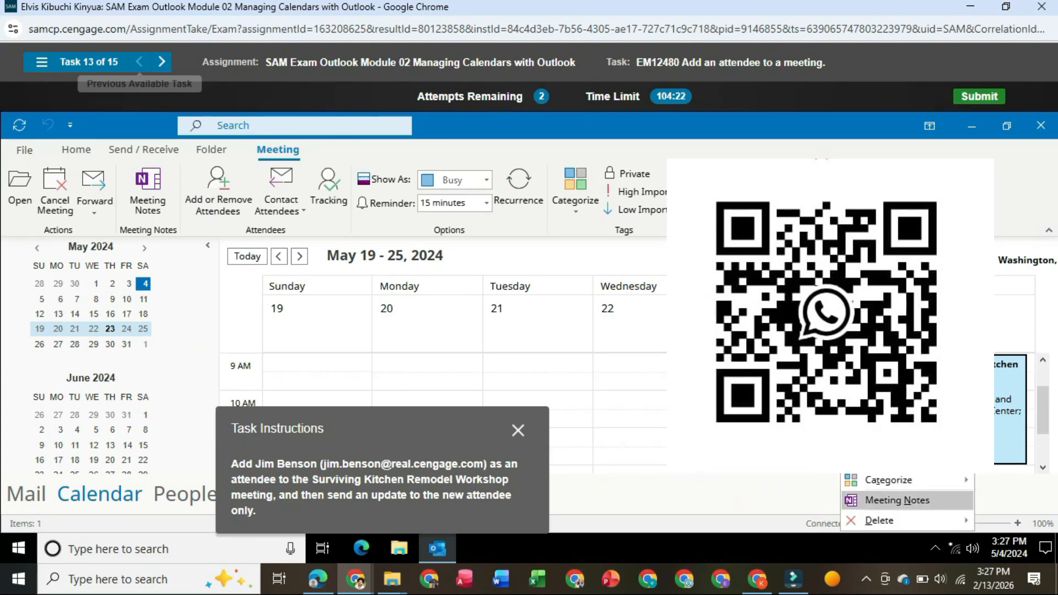
{"action": "mouse_move", "coordinate": [888, 480]}
{"action": "mouse_move", "coordinate": [889, 461]}
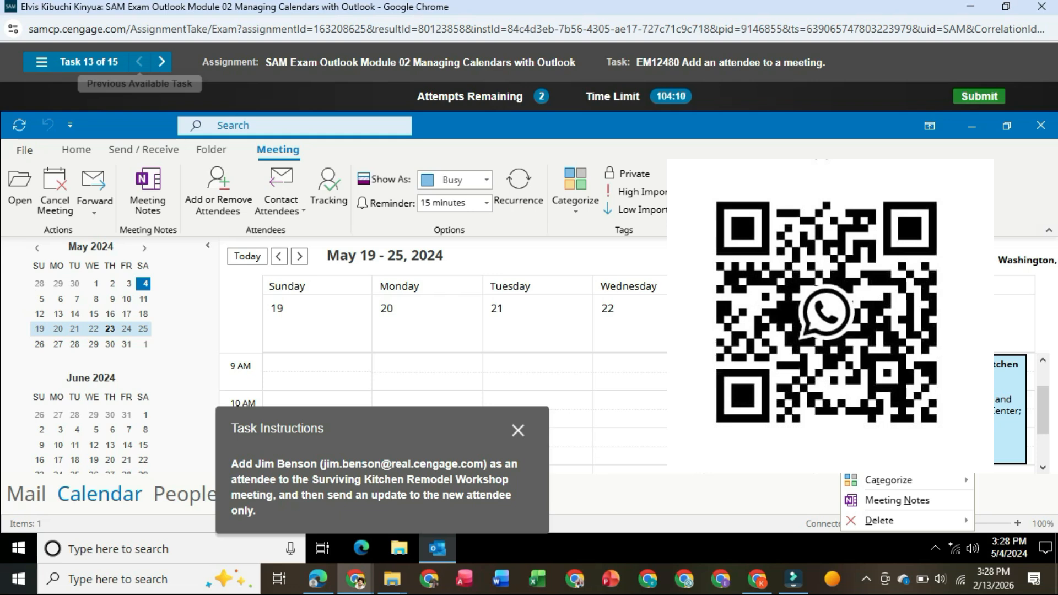
{"action": "left_click", "coordinate": [893, 380]}
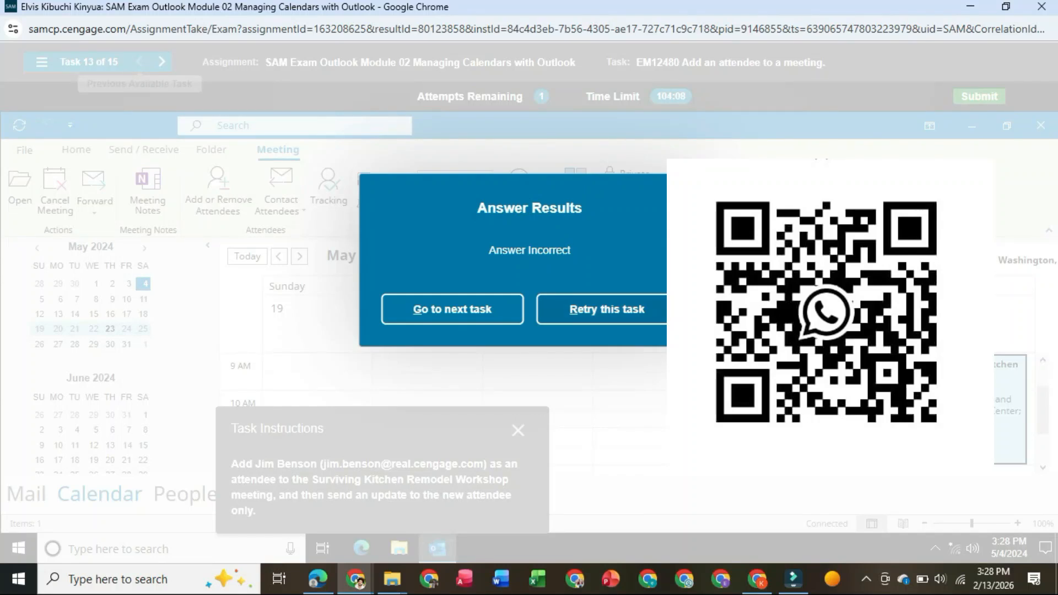
{"action": "left_click", "coordinate": [634, 309]}
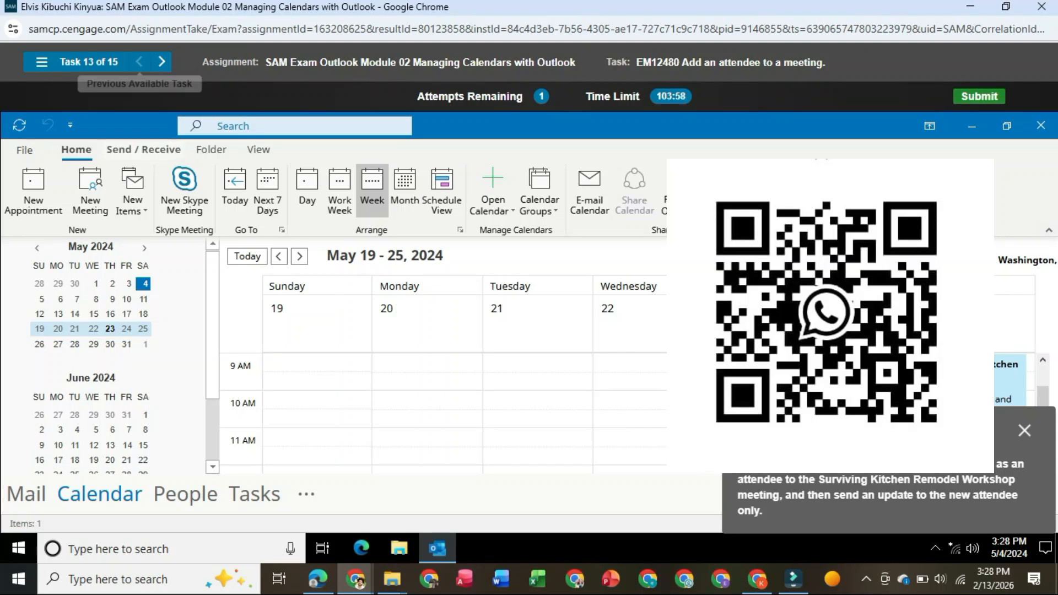
{"action": "left_click", "coordinate": [144, 149]}
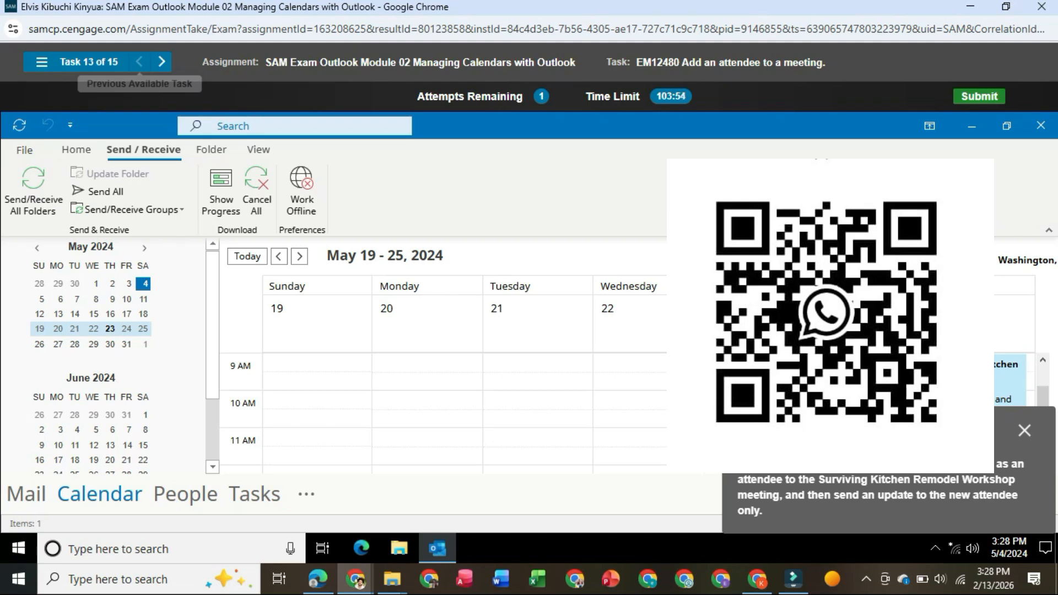
{"action": "left_click", "coordinate": [211, 149]}
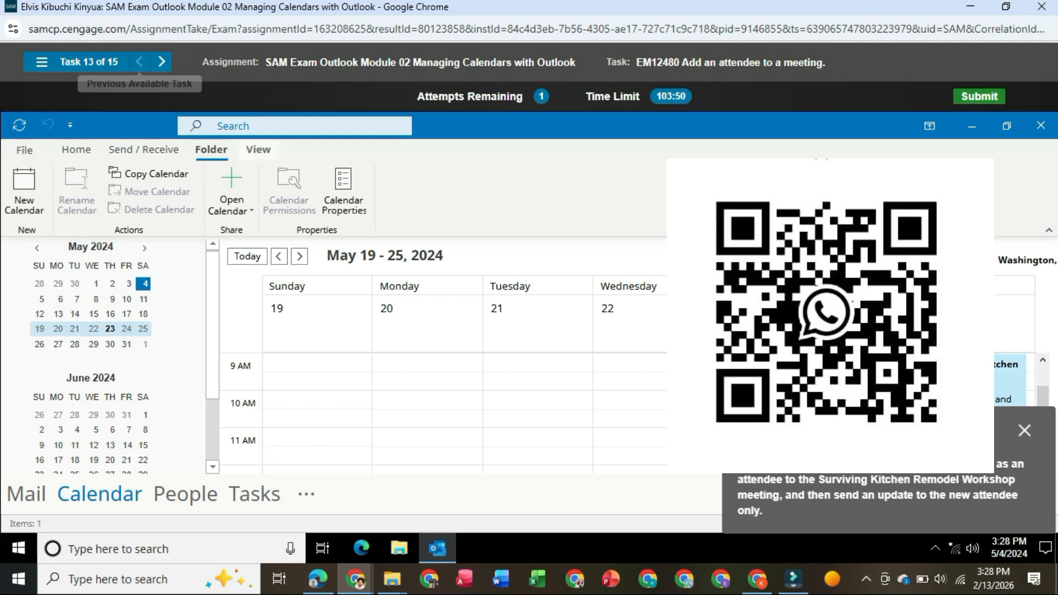
{"action": "left_click", "coordinate": [258, 150]}
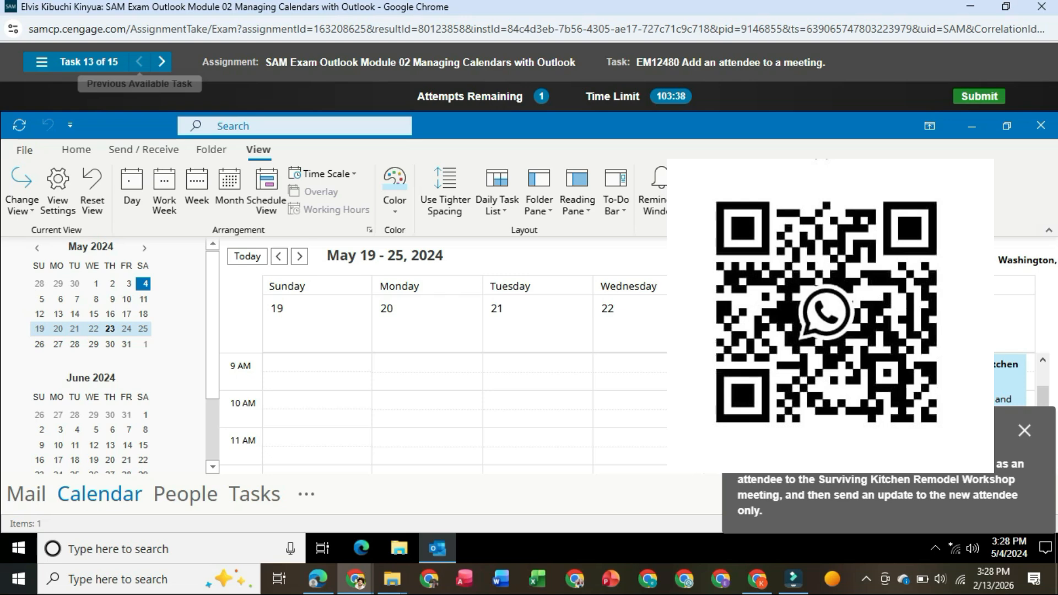
{"action": "mouse_move", "coordinate": [962, 383]}
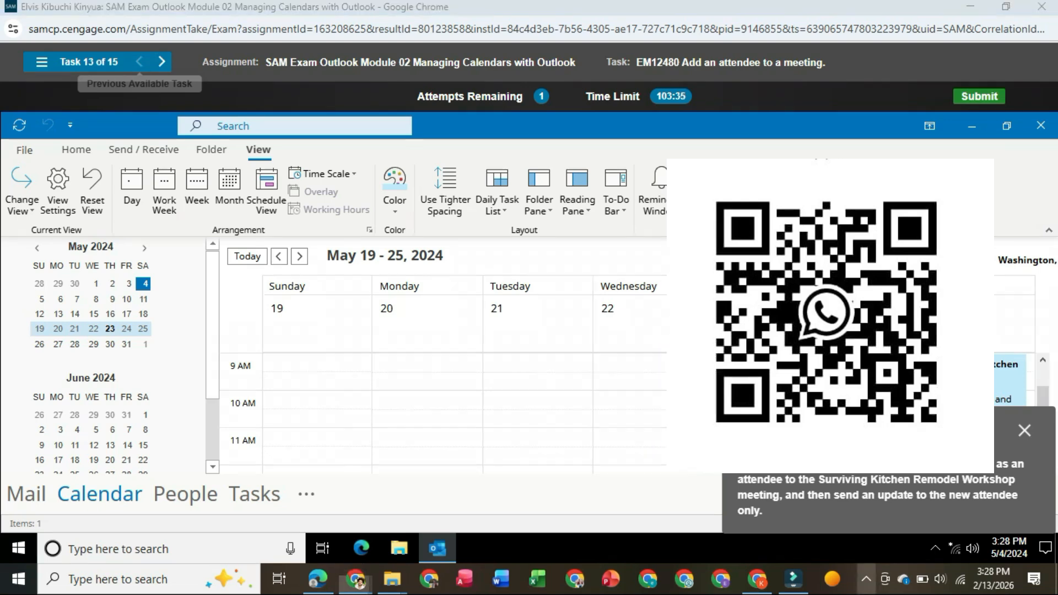
{"action": "left_click", "coordinate": [866, 579]}
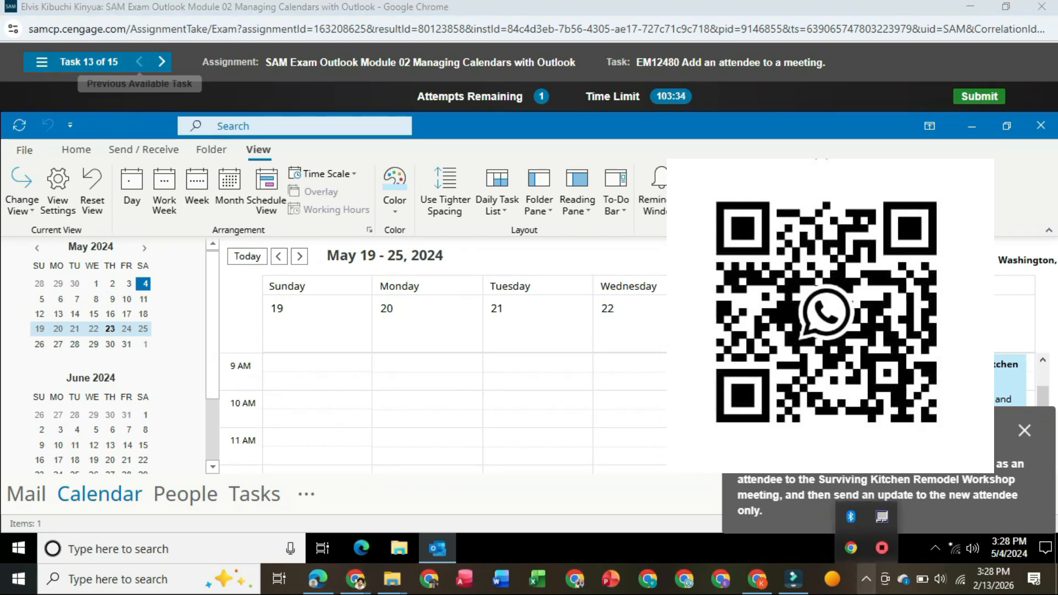
{"action": "left_click", "coordinate": [866, 579]}
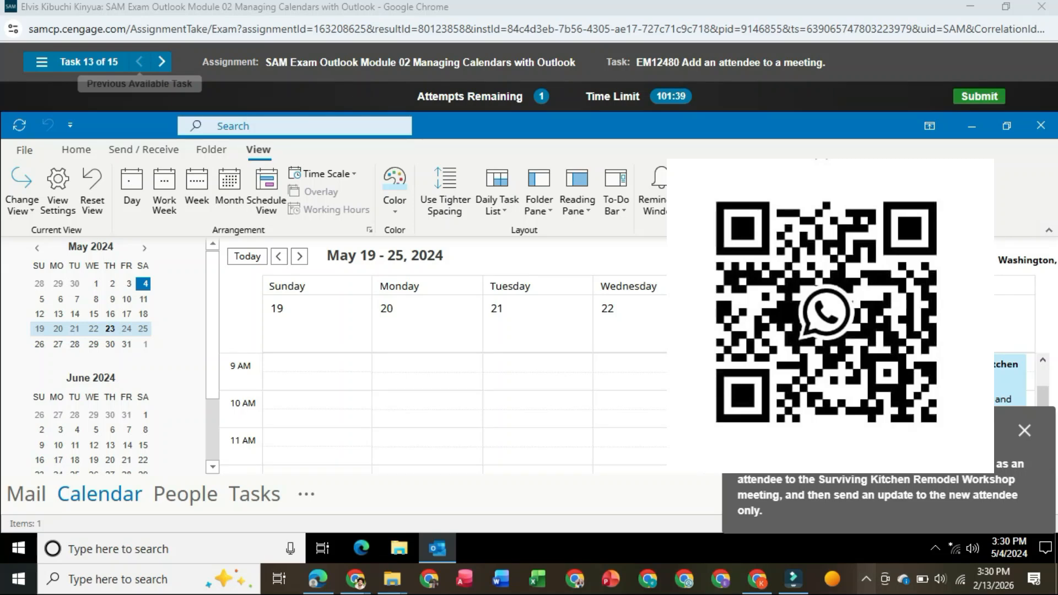
- Open the Surviving Kitchen Remodel Workshop meeting, try entering the new attendee's first name as an optional attendee, and move the task instructions aside
{"action": "double_click", "coordinate": [962, 383]}
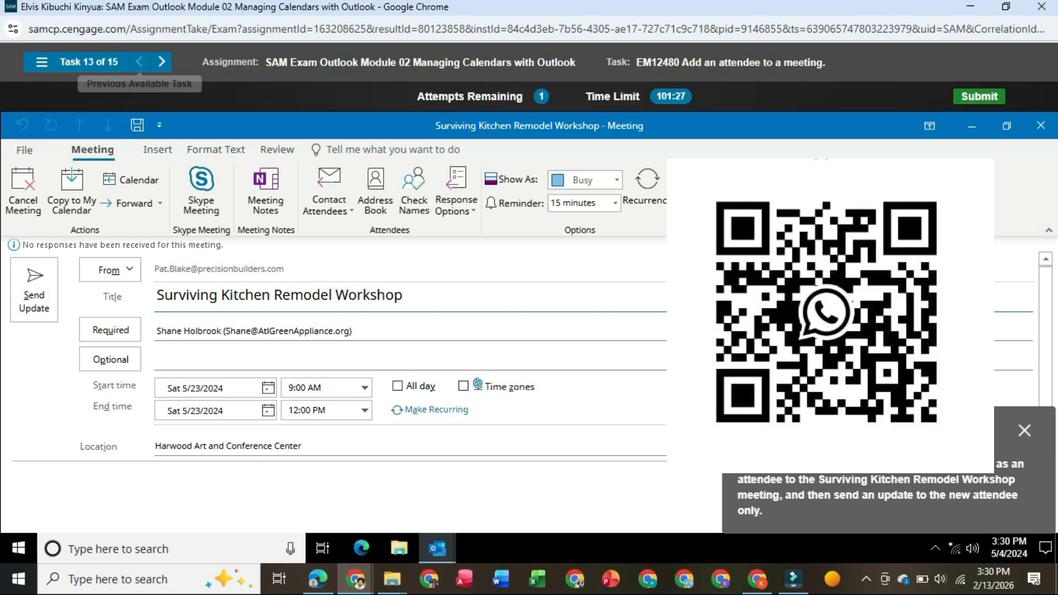
{"action": "left_click", "coordinate": [158, 361]}
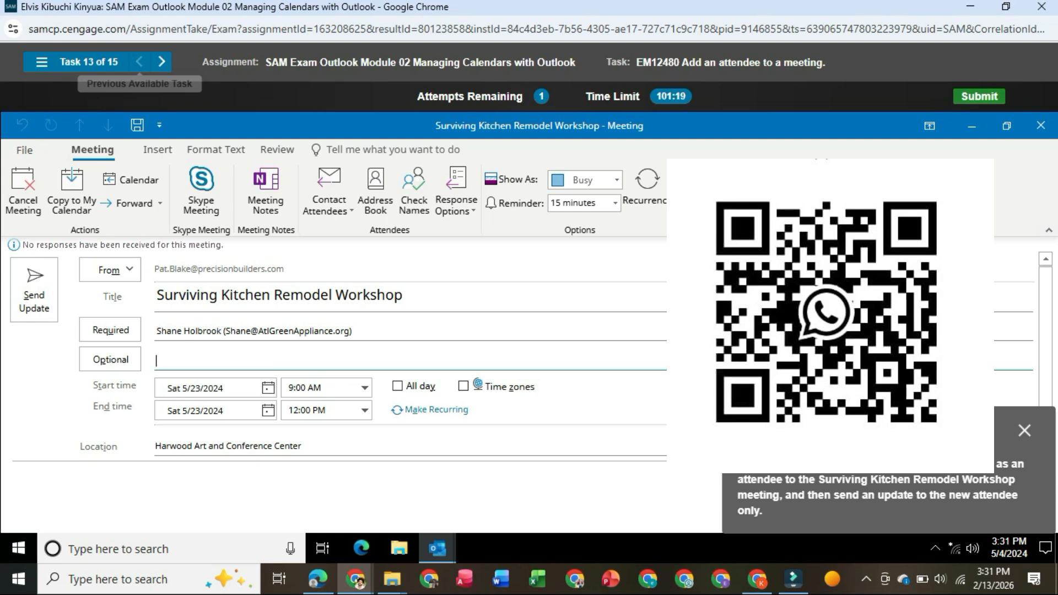
{"action": "type", "text": "jim"}
{"action": "key", "text": "BackSpace"}
{"action": "key", "text": "BackSpace"}
{"action": "key", "text": "BackSpace"}
{"action": "left_click_drag", "start_coordinate": [860, 430], "coordinate": [632, 430]}
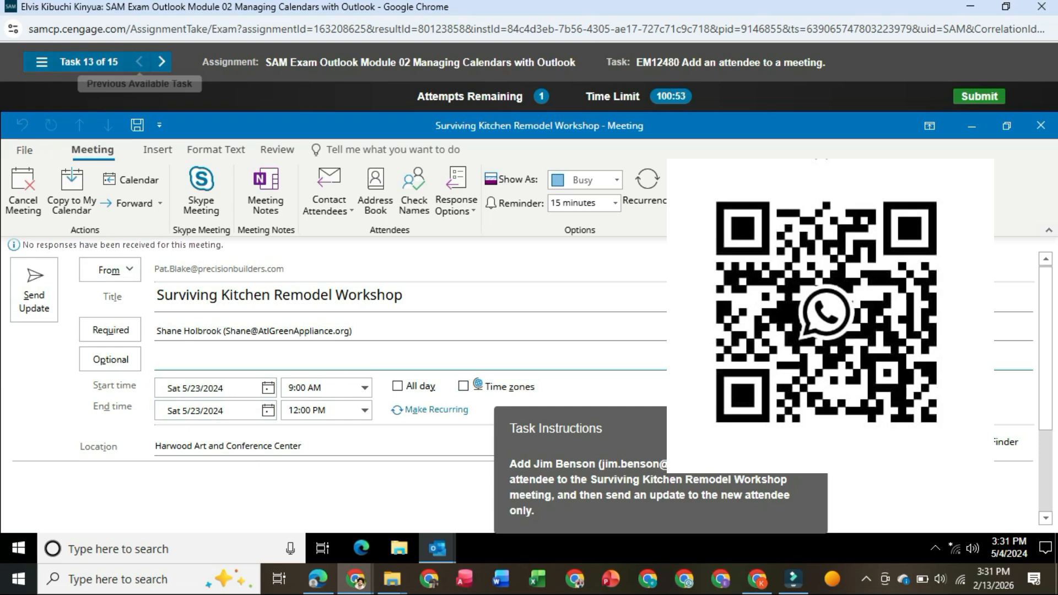
- Leave the add-an-attendee task and move on to the next available exam task
{"action": "left_click", "coordinate": [161, 62]}
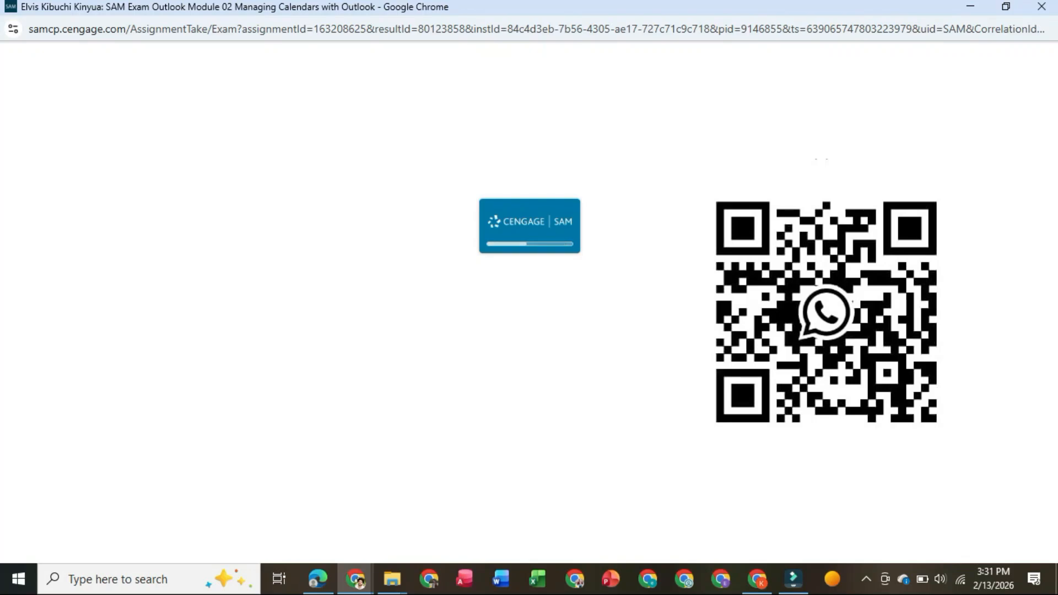
{"action": "left_click", "coordinate": [866, 579]}
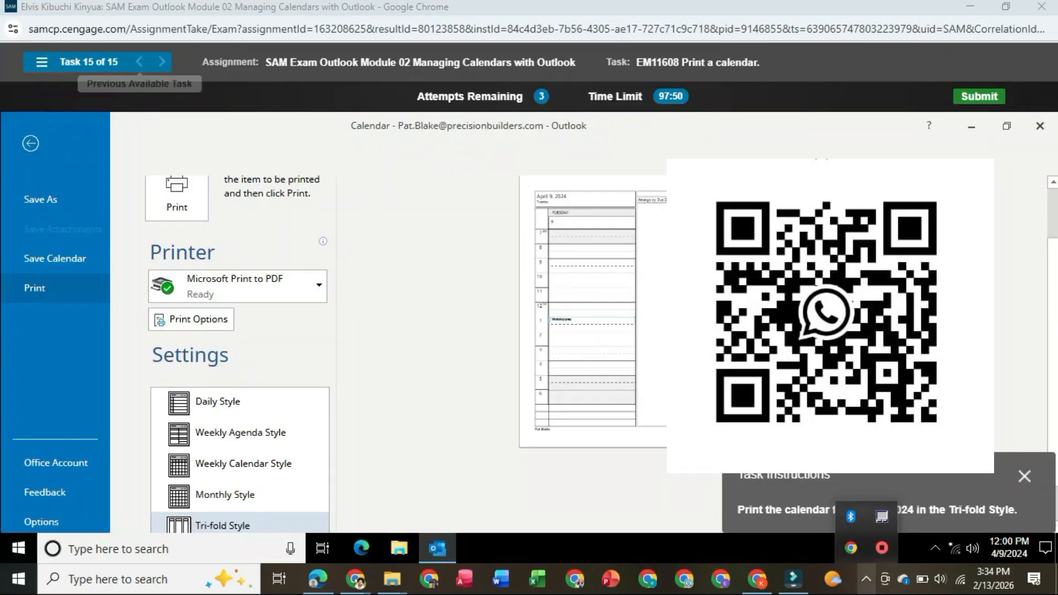
{"action": "left_click", "coordinate": [866, 579]}
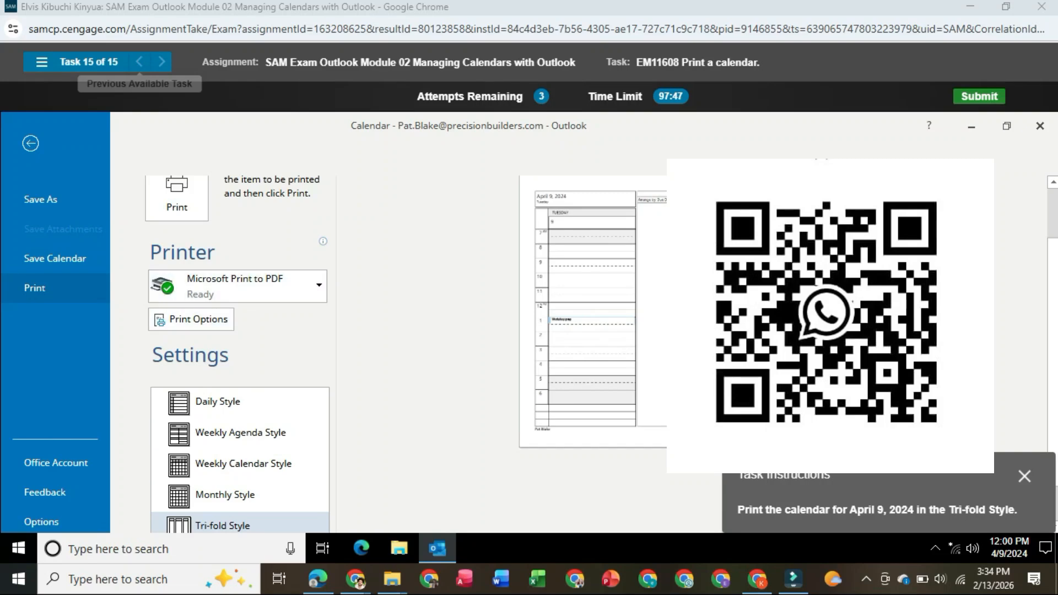
- Print the April 9, 2024 calendar in the Tri-fold Style and acknowledge the exam completion message
{"action": "left_click", "coordinate": [176, 196]}
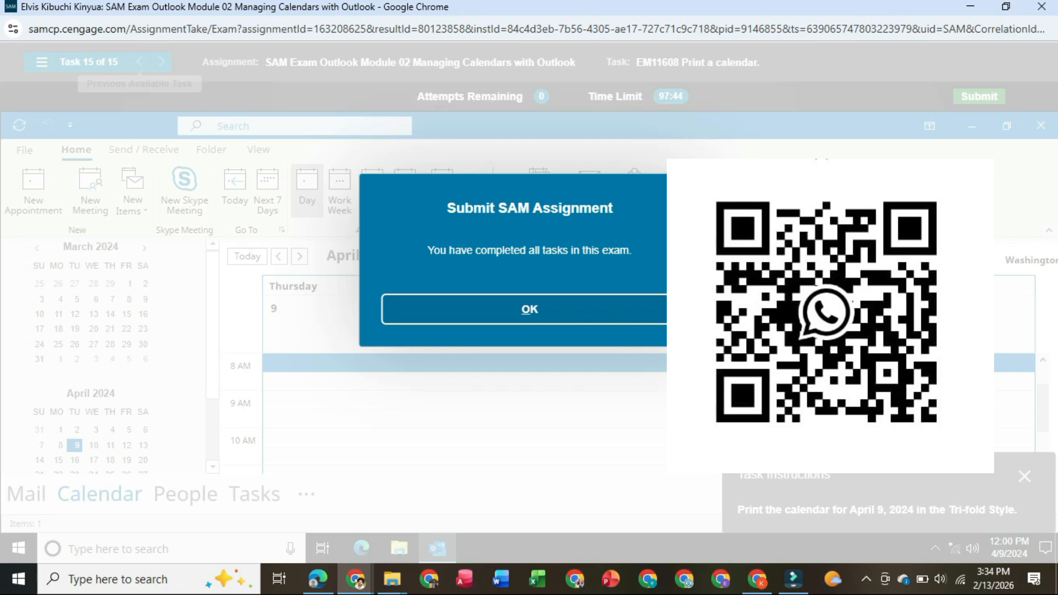
{"action": "left_click", "coordinate": [530, 309]}
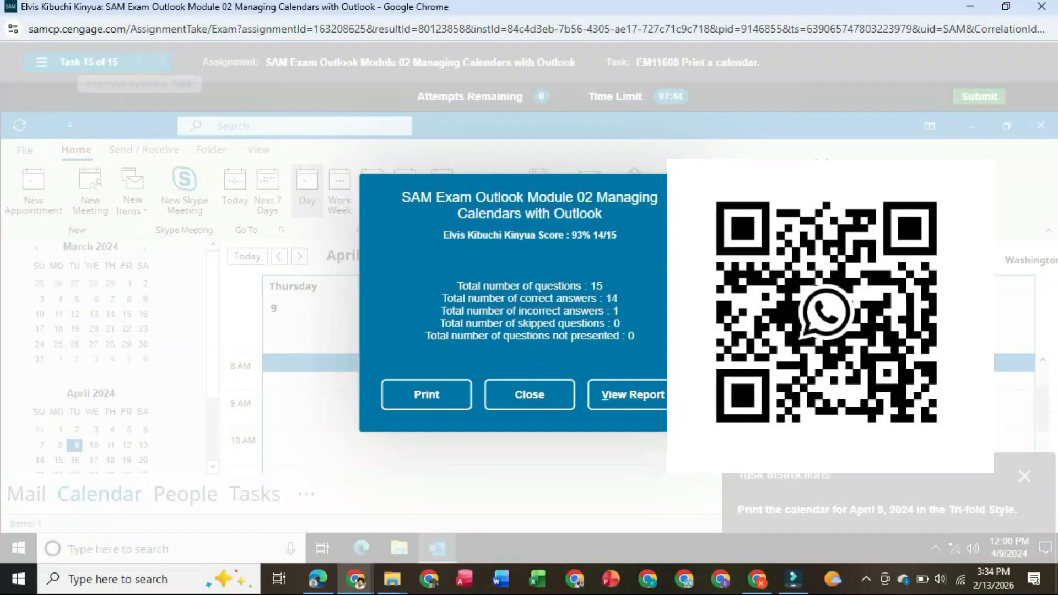
- Open the exam's results report and maximize its window
{"action": "left_click", "coordinate": [633, 395]}
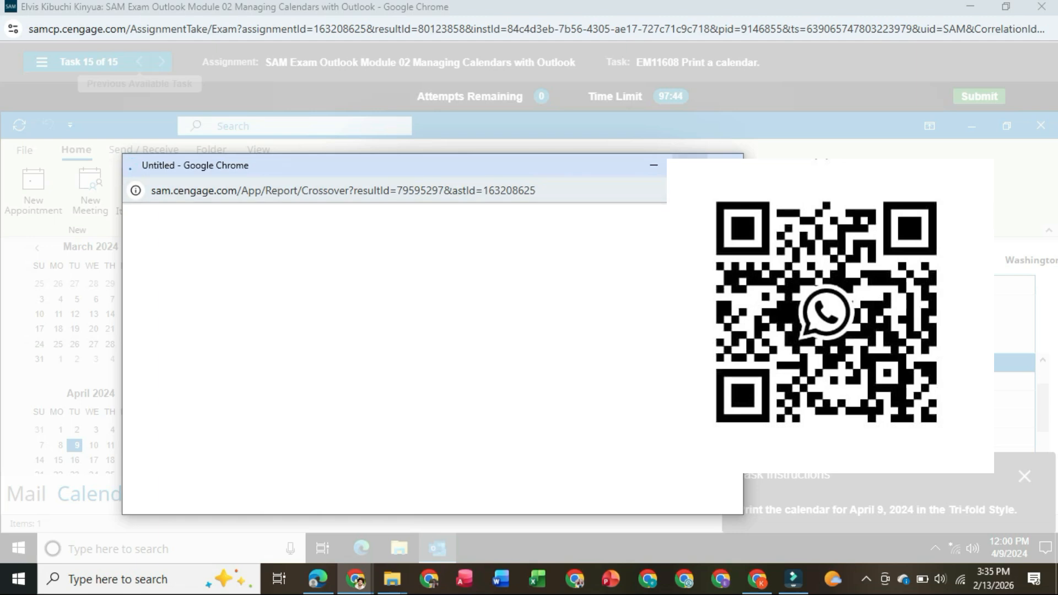
{"action": "left_click", "coordinate": [690, 166]}
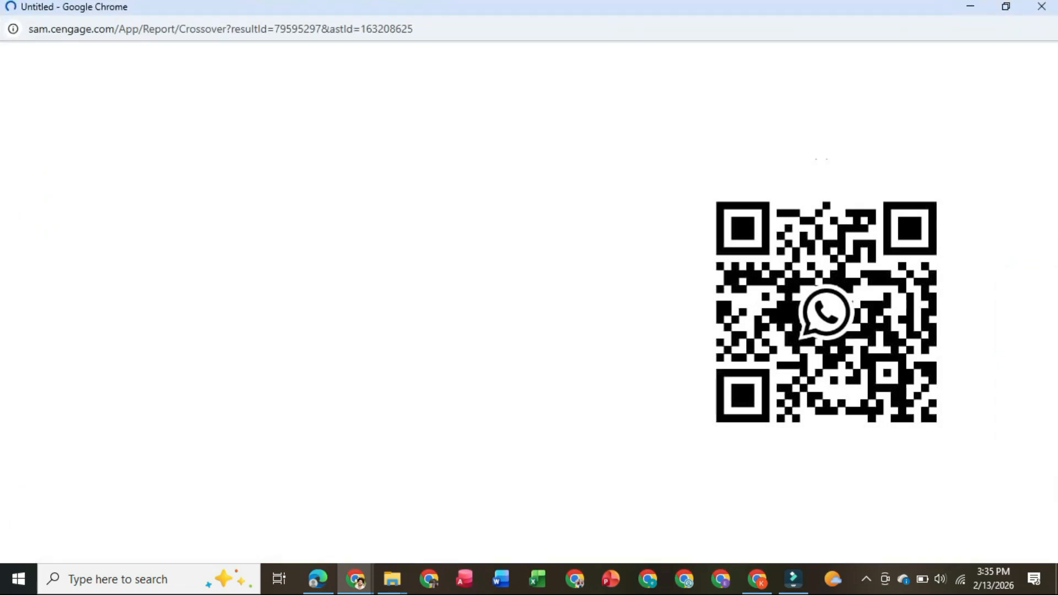